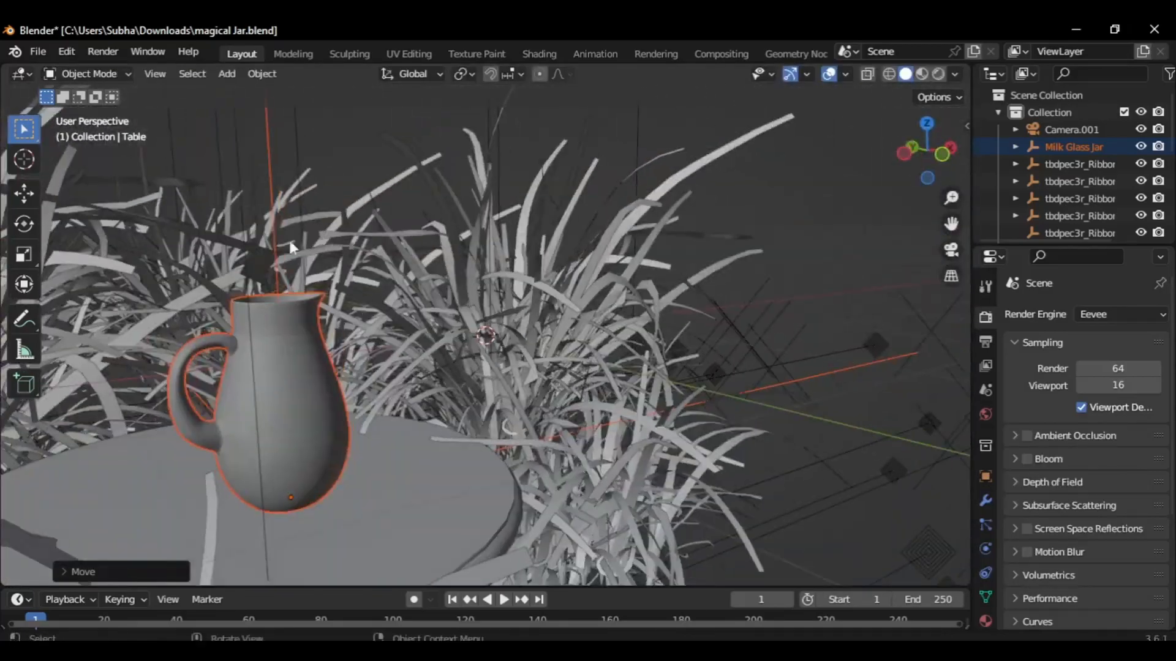
Reposition the Milk Glass Jar on the table and view the scene through the camera.
click(270, 198)
key(g)
click(254, 195)
click(951, 250)
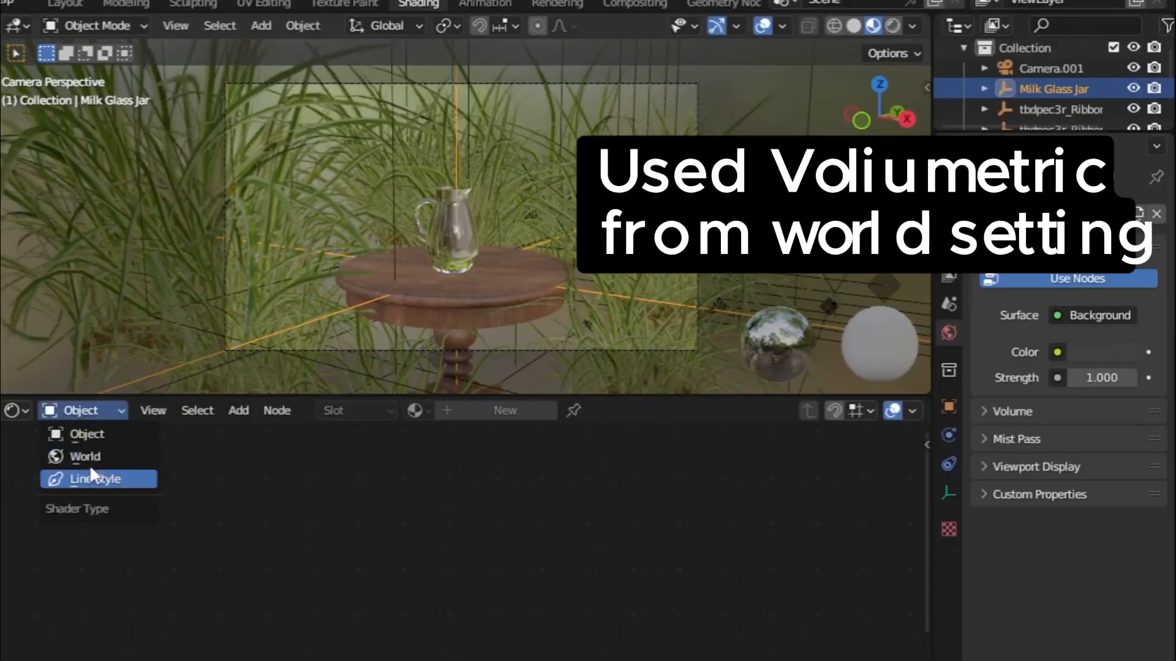
Switch the shader editor to the World shader and delete its Background node.
click(90, 456)
click(354, 465)
key(Delete)
Add a Principled Volume node, connect it to the World Output's Volume input, and preview the scene in rendered shading.
click(238, 410)
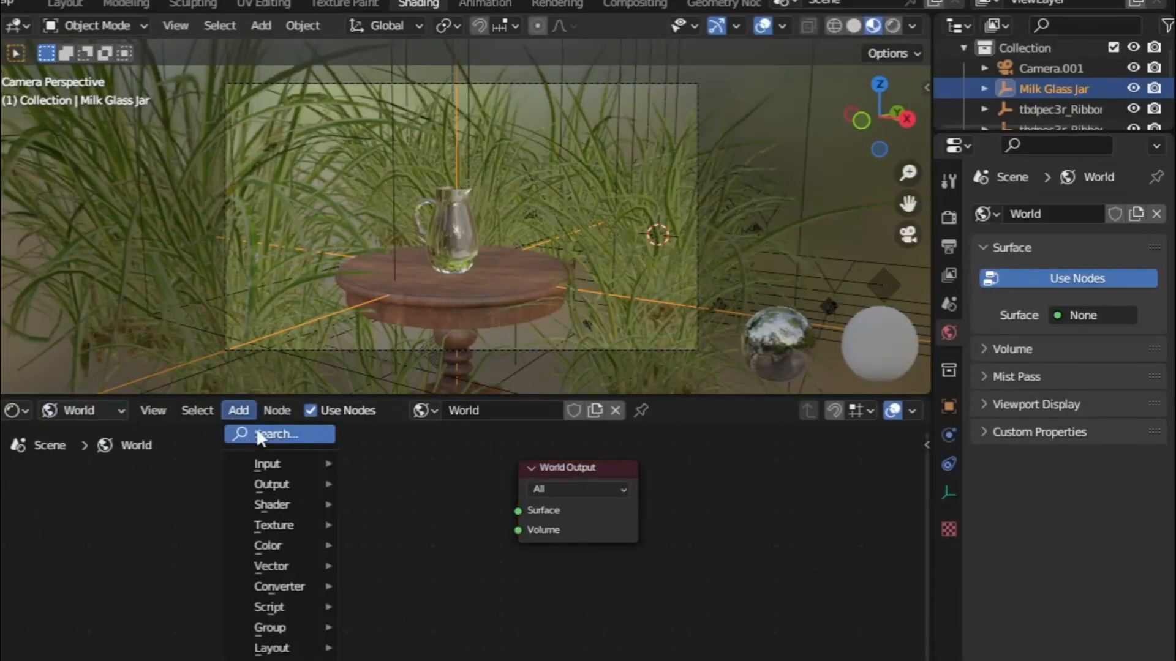
text(pr)
key(Return)
click(517, 551)
drag(440, 512, 521, 578)
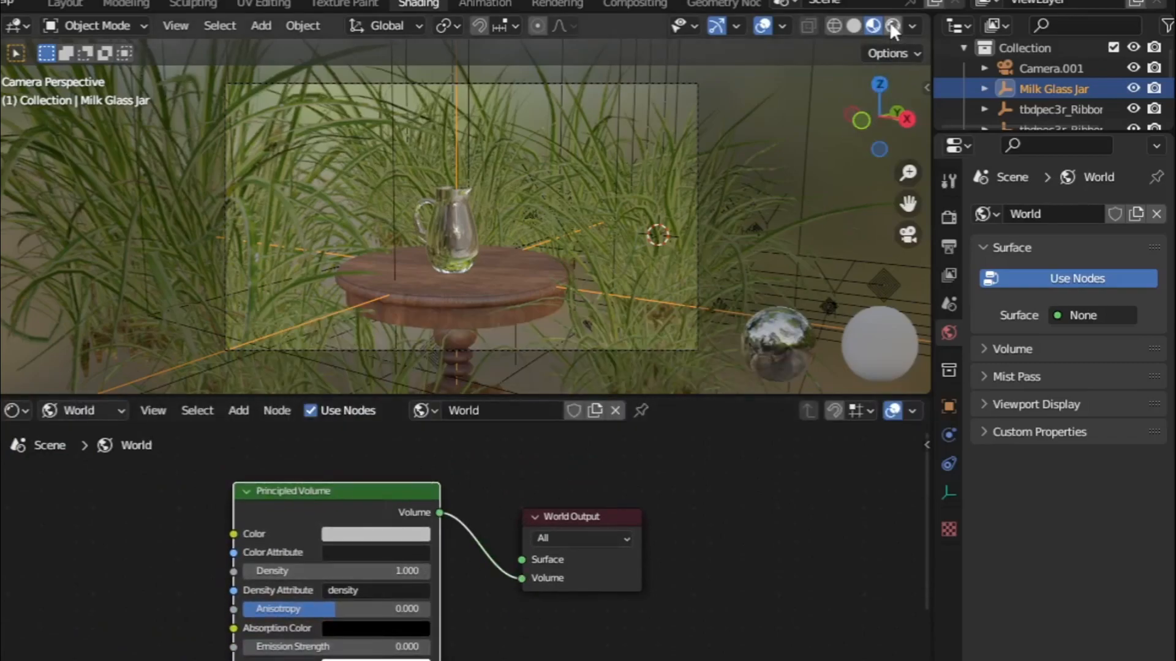
click(892, 25)
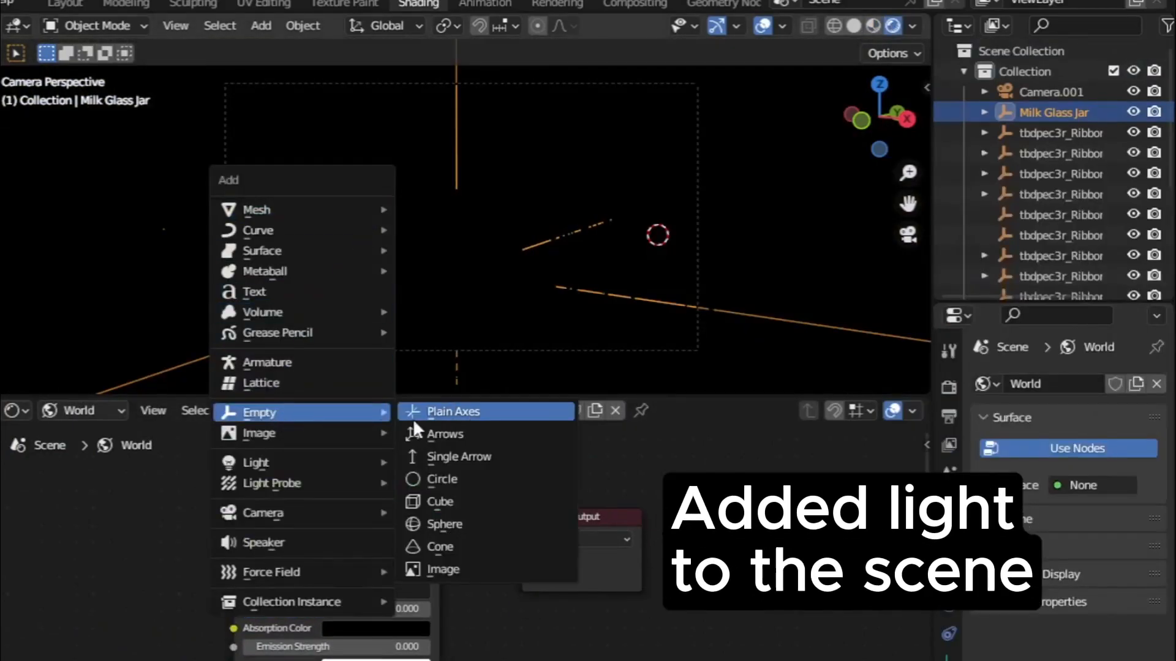
Add an area light above the jar and scale it up.
mouse_move(296, 465)
click(438, 528)
key(g)
key(Return)
key(s)
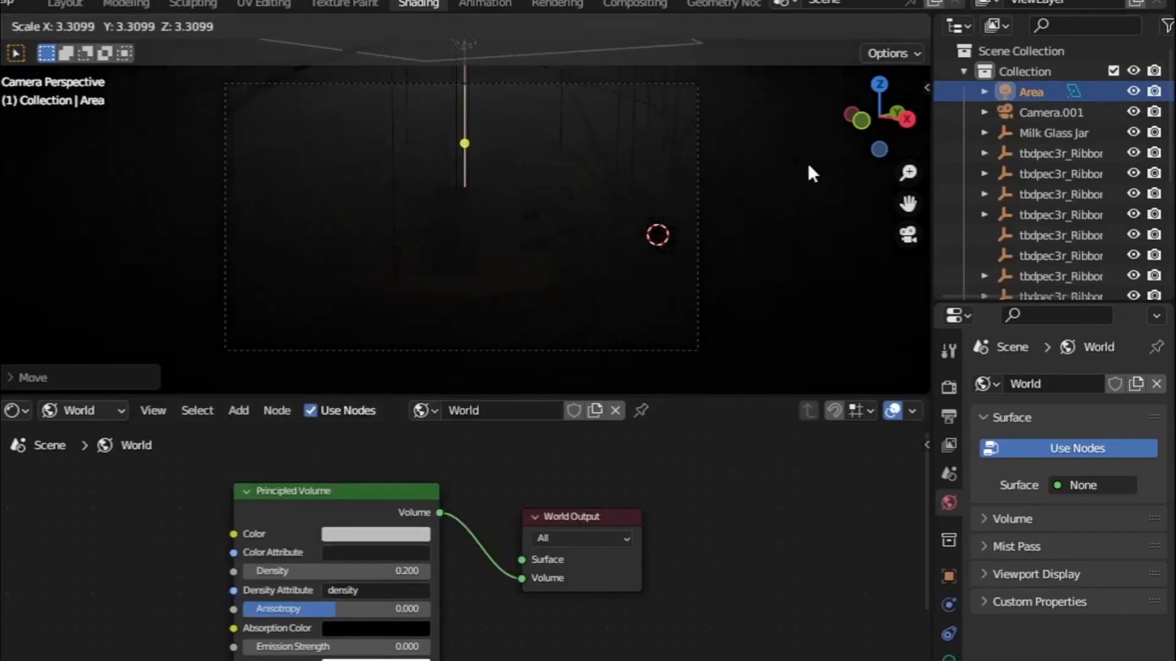
key(Return)
Set the area light's power to 100 W and reposition it above the table.
text(100)
key(Return)
key(g)
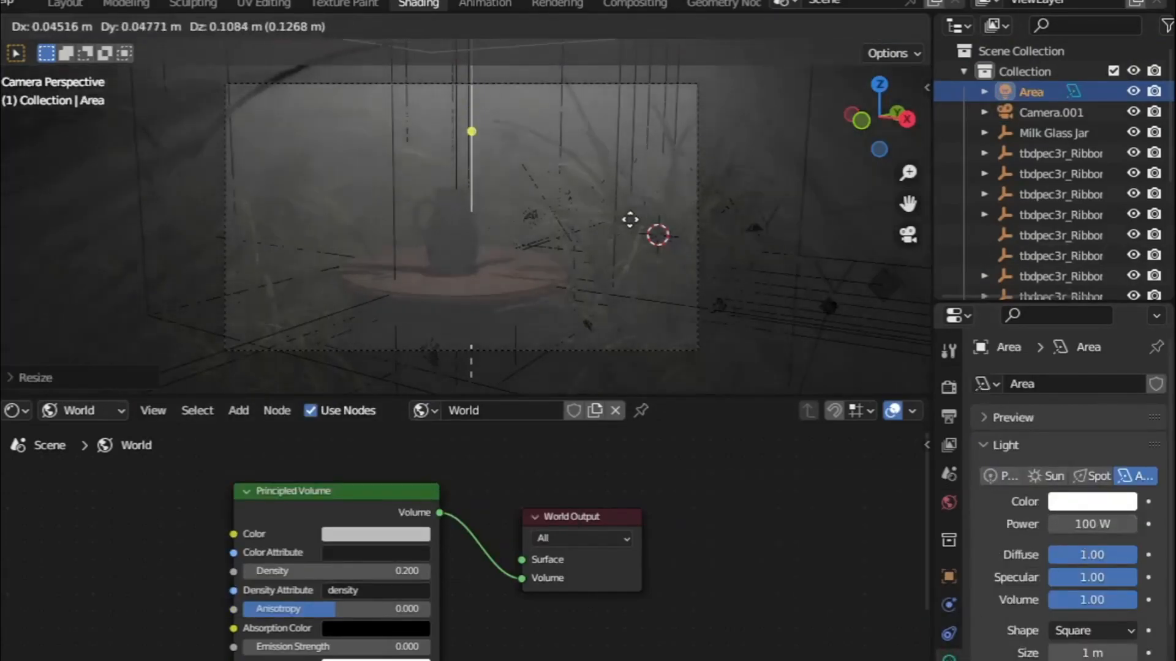
click(614, 172)
key(g)
click(738, 285)
Tint the area light pale blue and move it to a new position around the jar.
click(1126, 502)
mouse_move(1033, 301)
mouse_down()
mouse_move(1016, 298)
mouse_move(1015, 320)
mouse_move(1035, 304)
mouse_up()
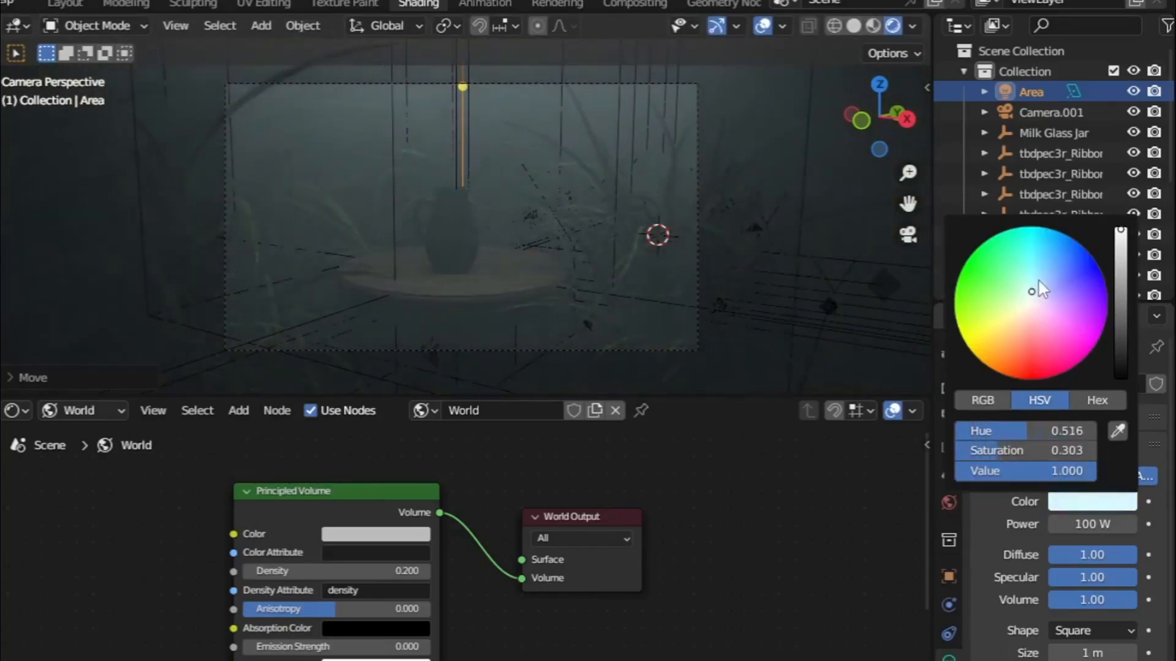
key(g)
click(537, 139)
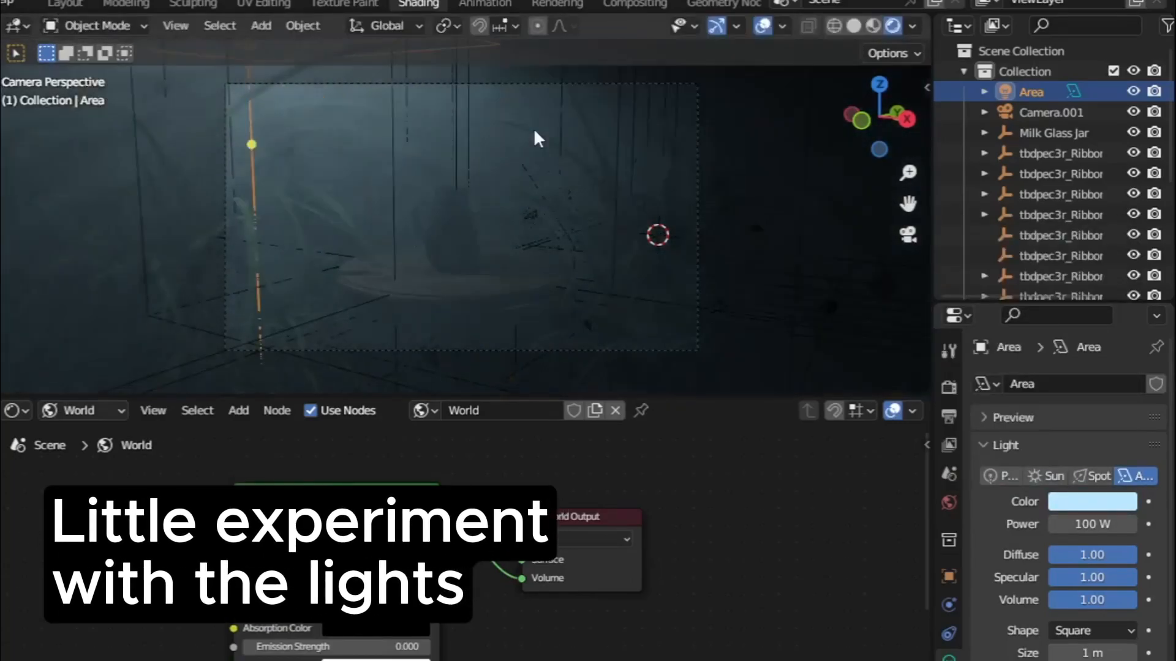
key(g)
click(678, 67)
Duplicate the area light, then rotate the copy and move it near the jar.
click(854, 25)
key(shift+d)
key(r)
click(893, 25)
key(g)
Make the duplicated light a blue point light and set its power to 1000 W.
drag(1092, 524, 1055, 524)
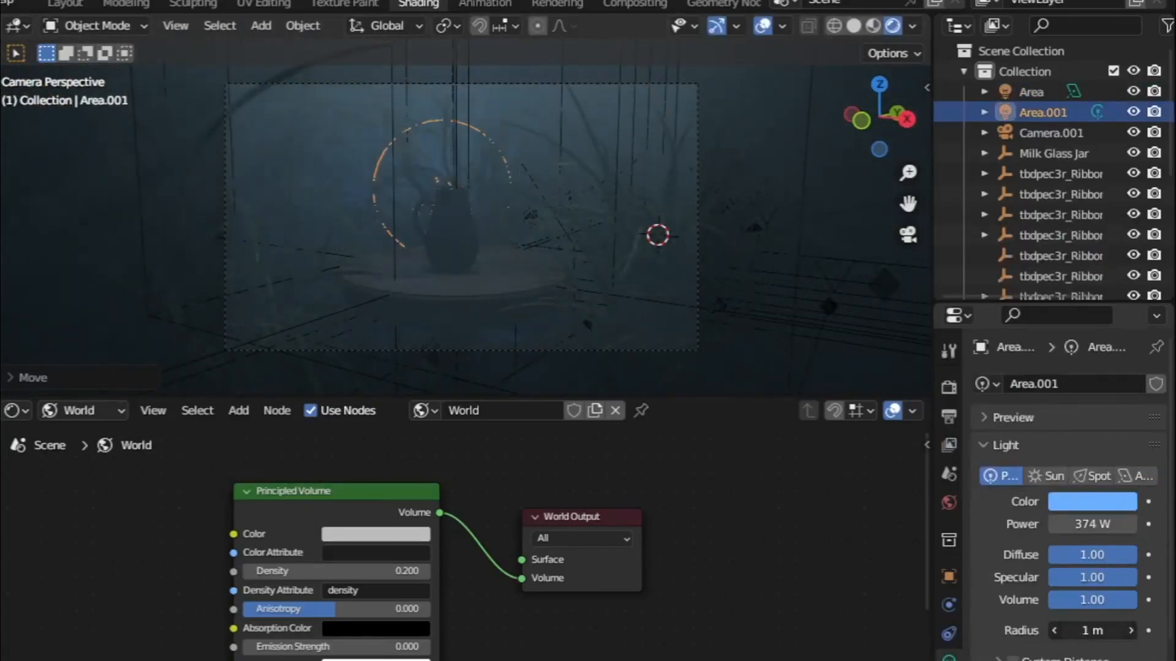
click(853, 26)
click(893, 25)
double_click(1097, 525)
text(1000)
key(Return)
Change the duplicated light's type back to Area, and move and rotate it beside the jar.
key(g)
click(1135, 477)
key(g)
click(496, 232)
key(r)
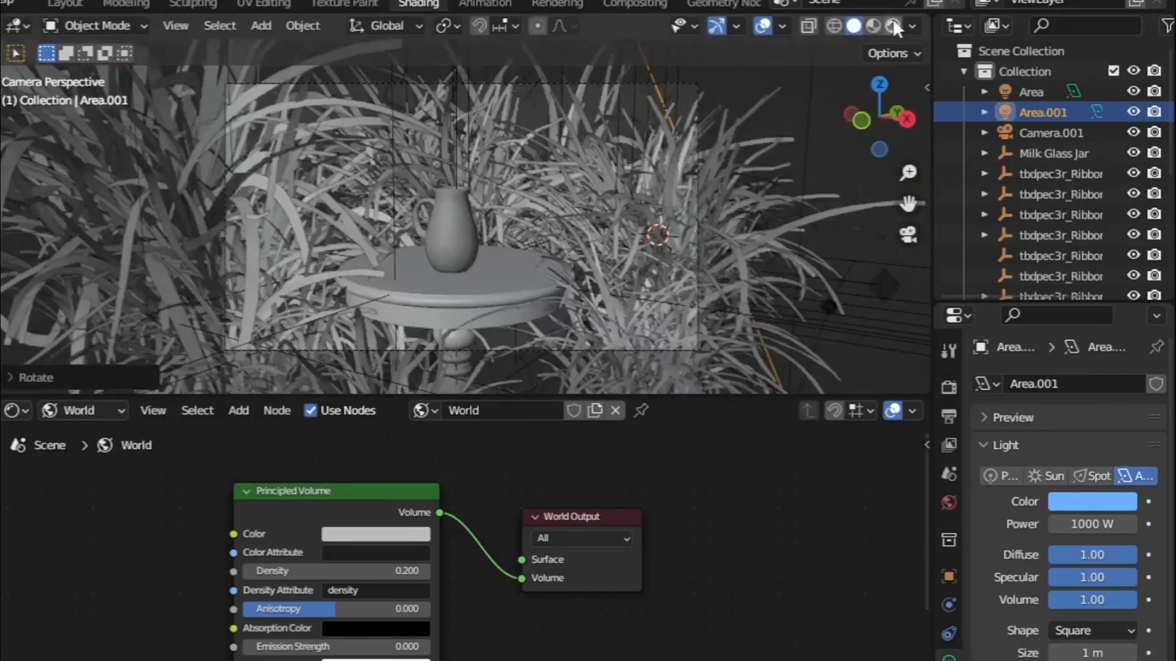
click(892, 26)
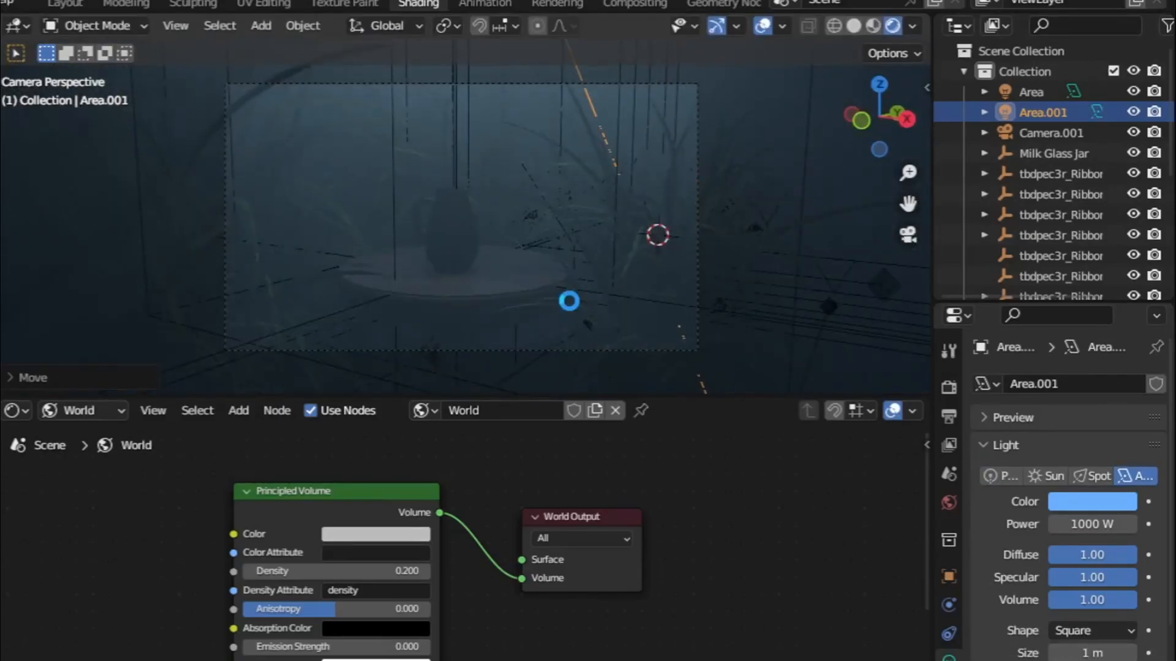
Add a cylinder and move it to the empty area away from the grass.
key(shift+a)
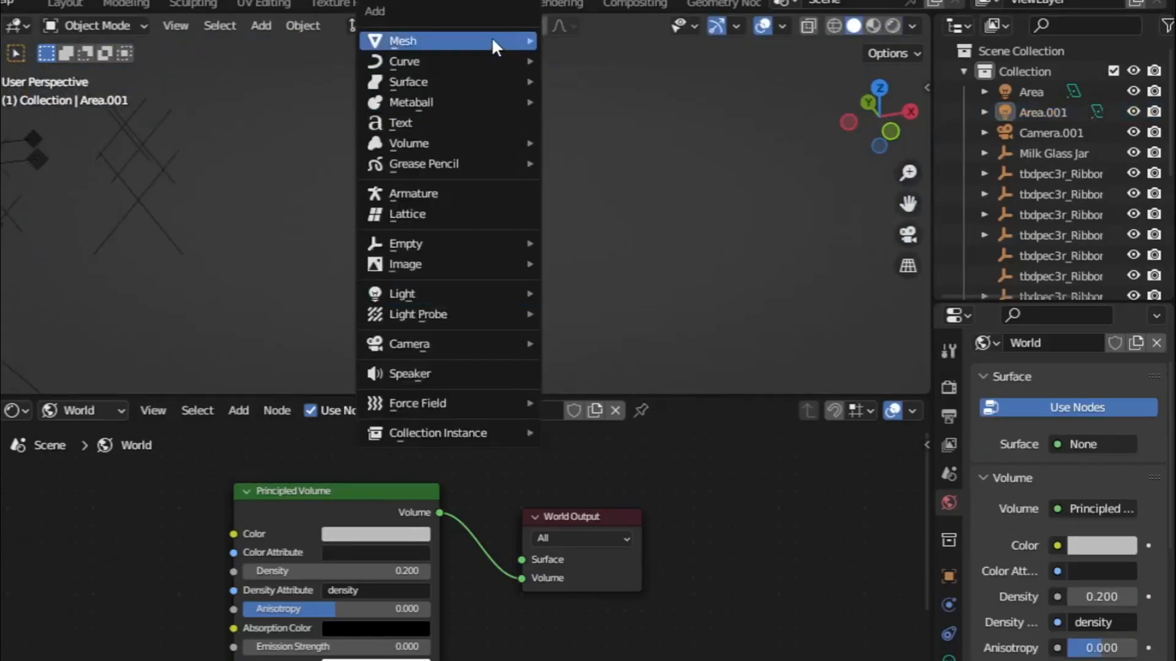
mouse_move(493, 39)
click(582, 142)
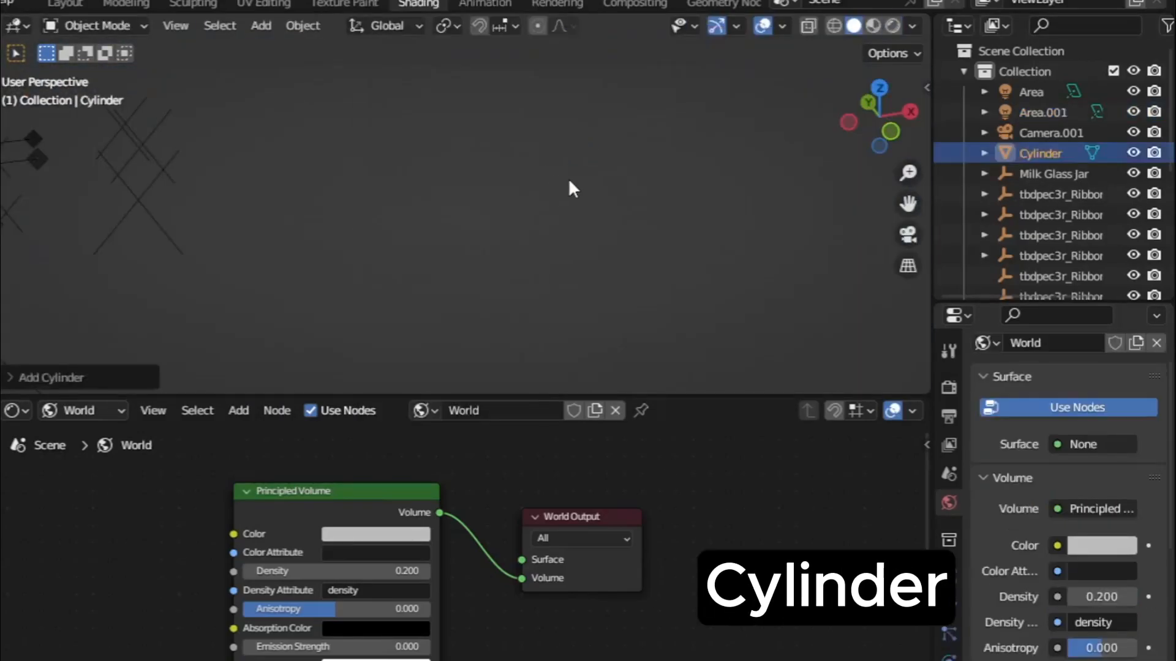
key(g)
click(806, 231)
Flatten the cylinder along the Z axis into a thin disc.
key(s)
key(z)
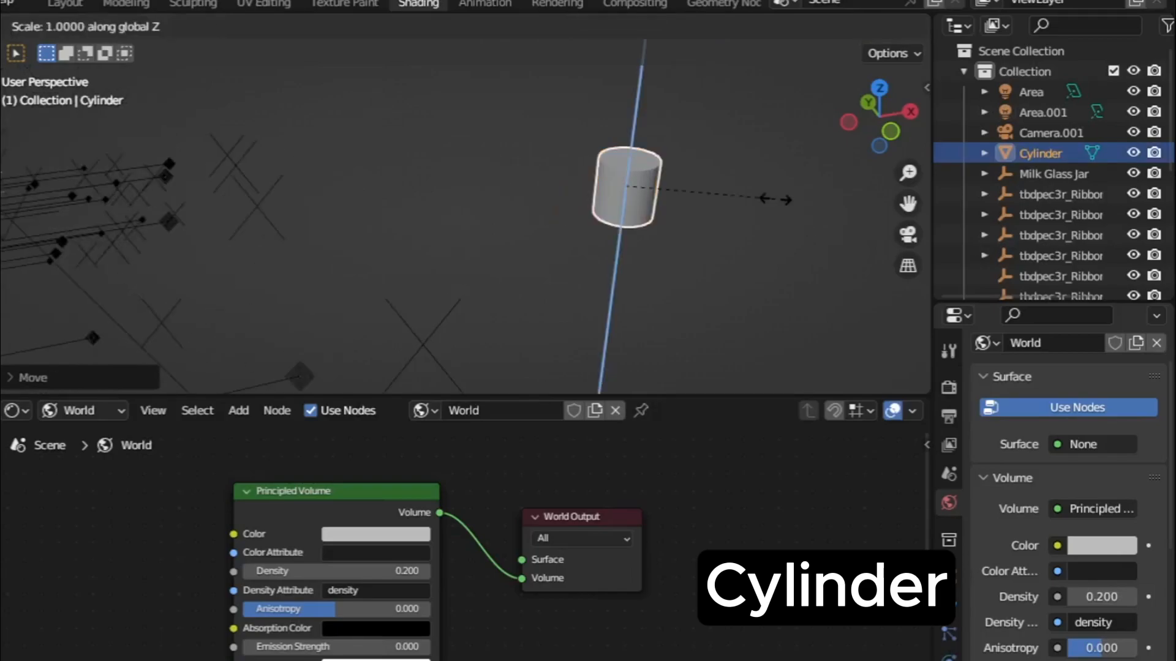
click(835, 233)
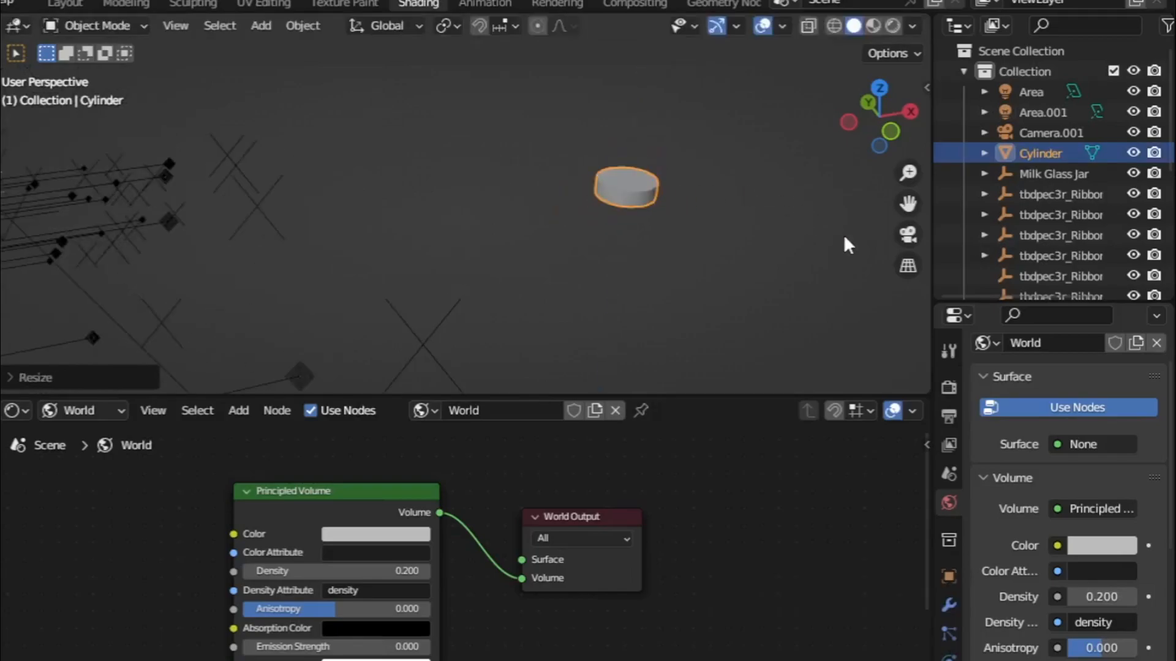
key(s)
key(z)
click(855, 204)
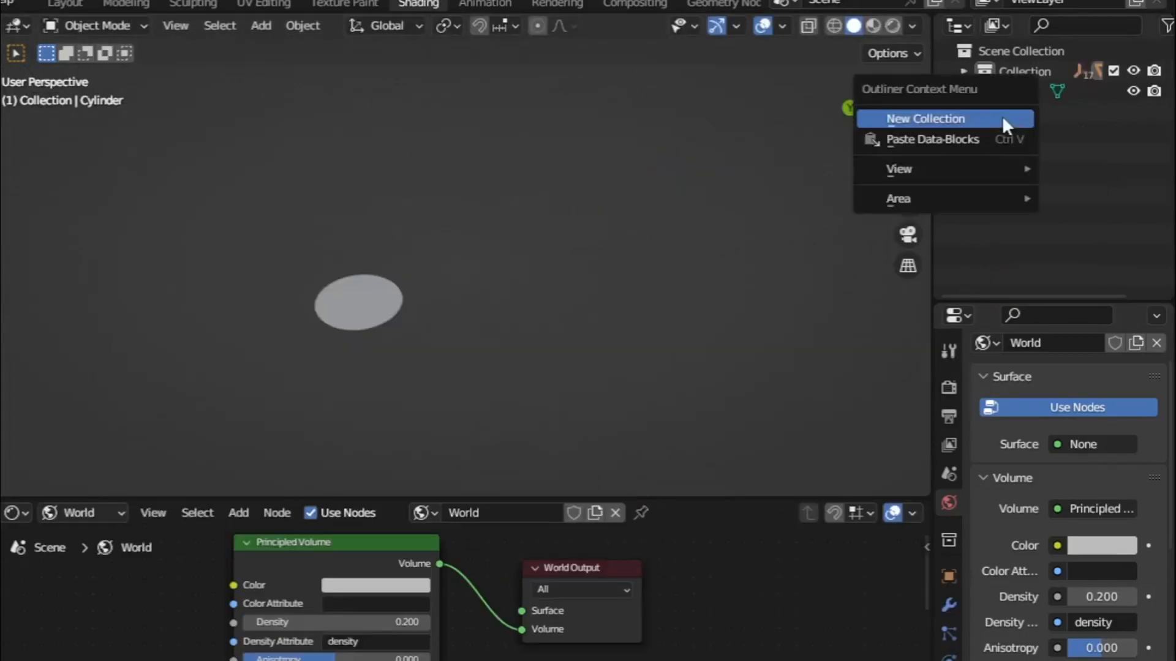
Create a new collection under the Scene Collection.
click(1002, 115)
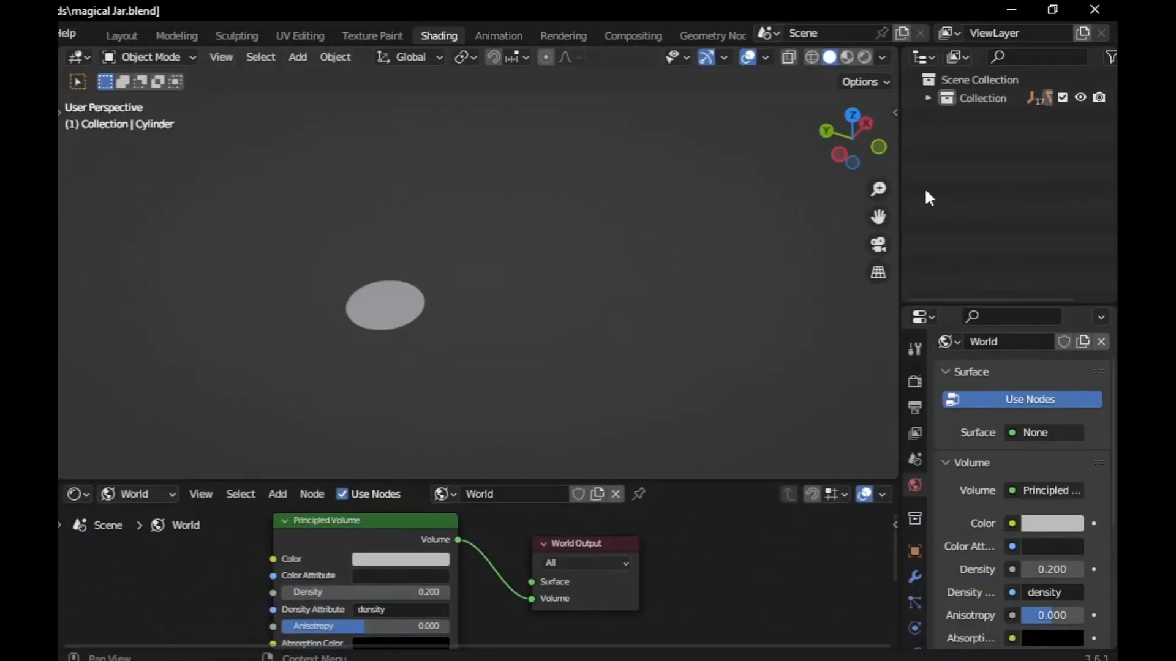
right_click(949, 184)
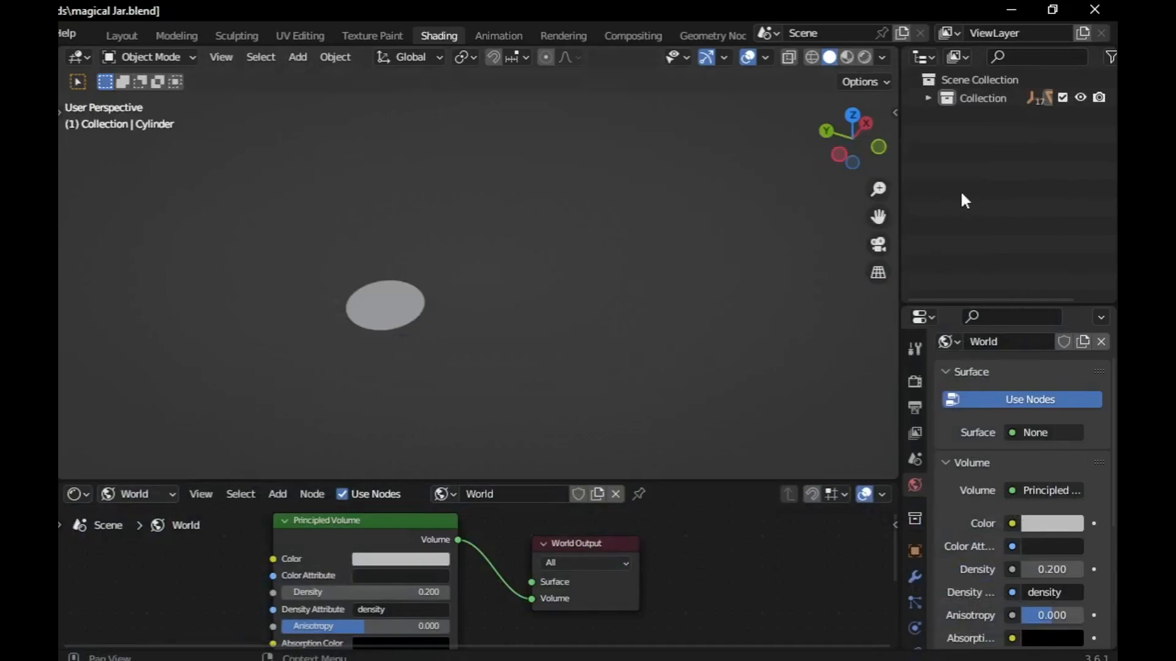
right_click(962, 191)
click(965, 193)
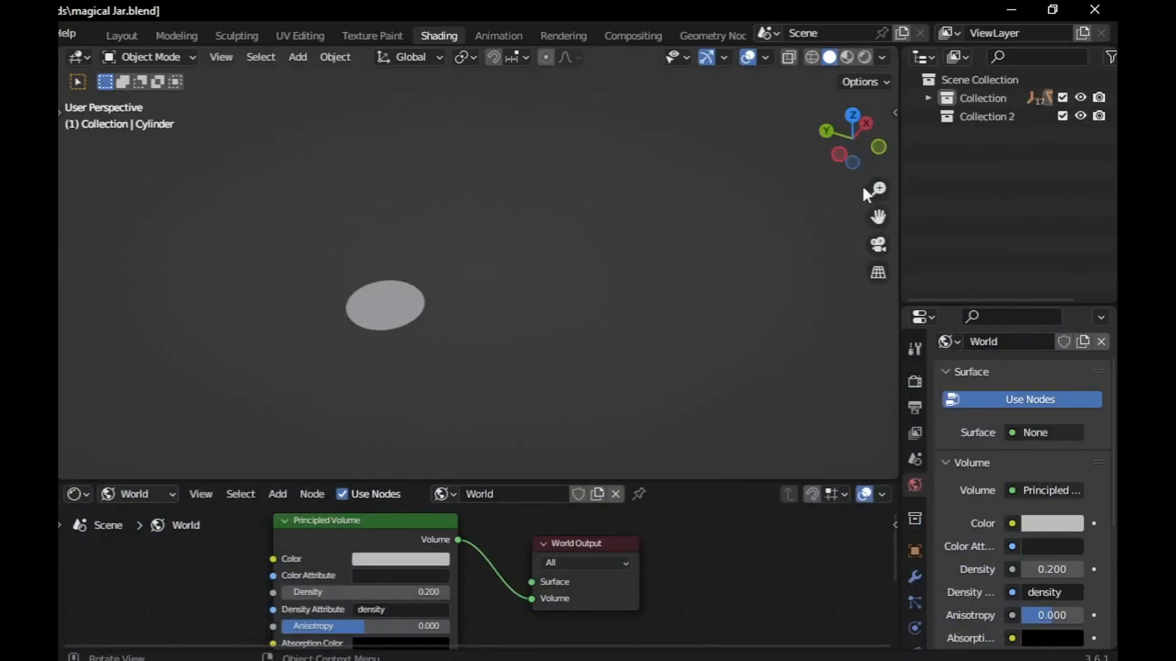
Add an ico sphere to the new collection and scale it down.
key(shift+a)
mouse_move(513, 213)
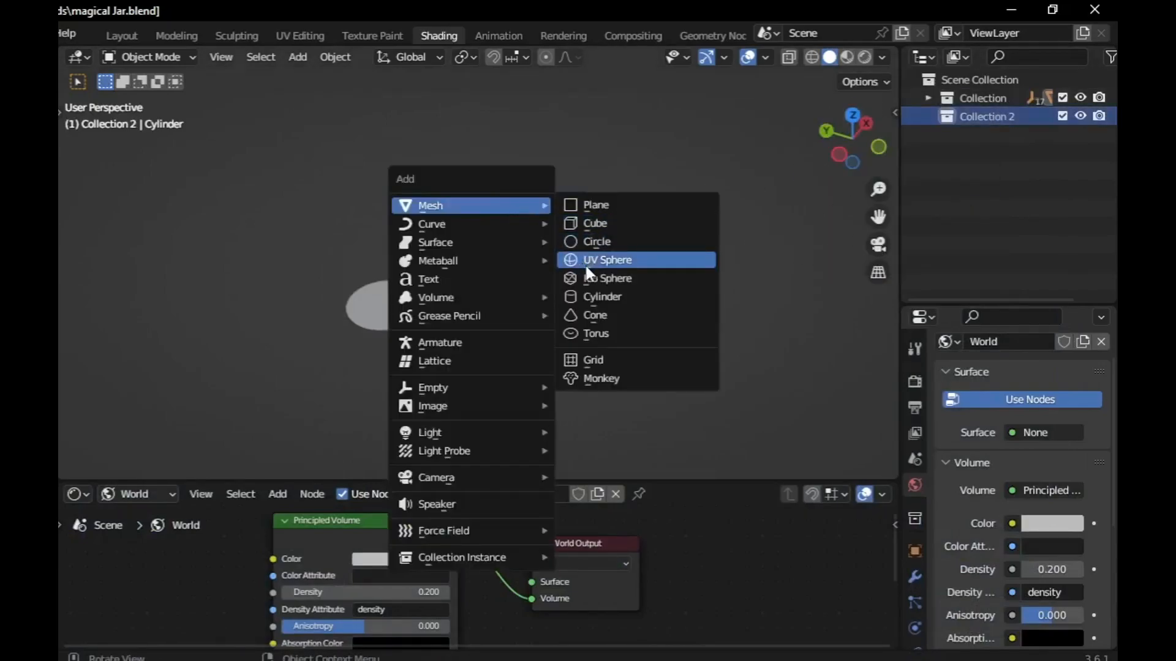
click(606, 279)
key(s)
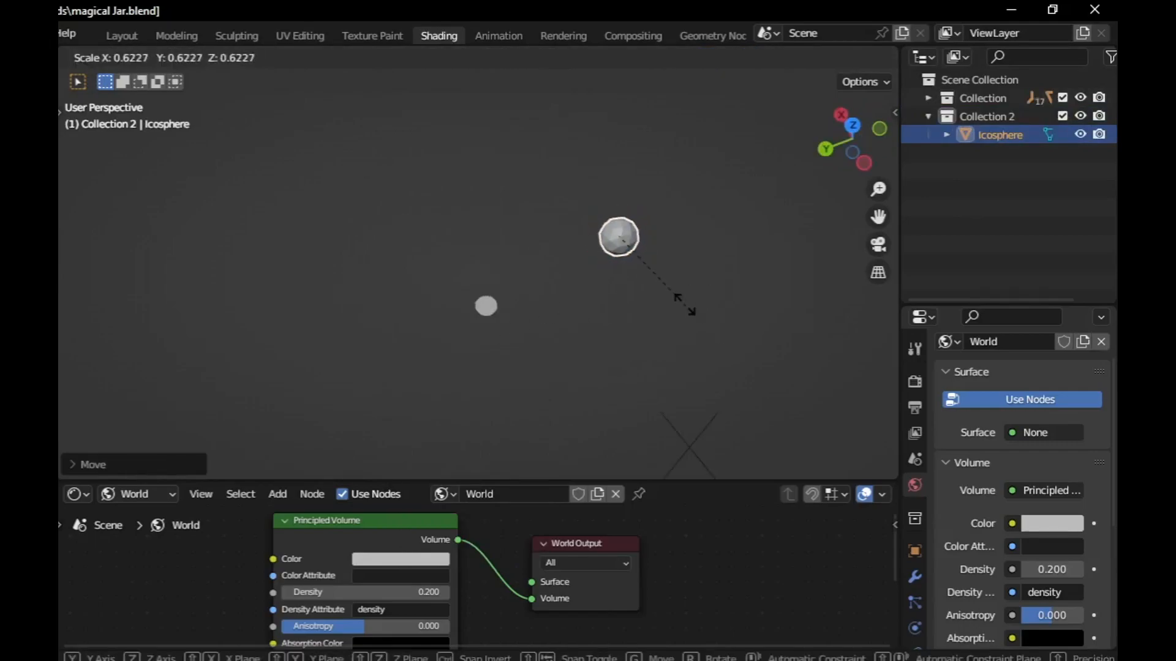
click(665, 258)
Move the ico sphere away from the disc and shrink it to a small ball.
scroll(665, 257, up, 3)
key(g)
click(636, 346)
key(s)
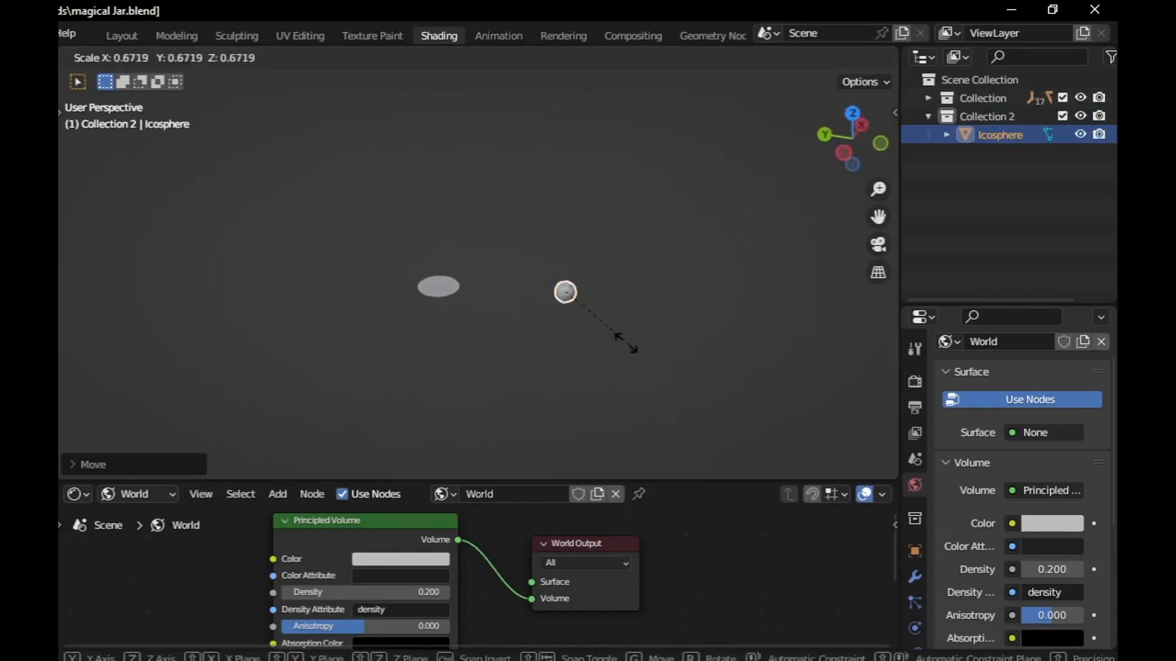
click(604, 306)
key(g)
click(694, 331)
key(s)
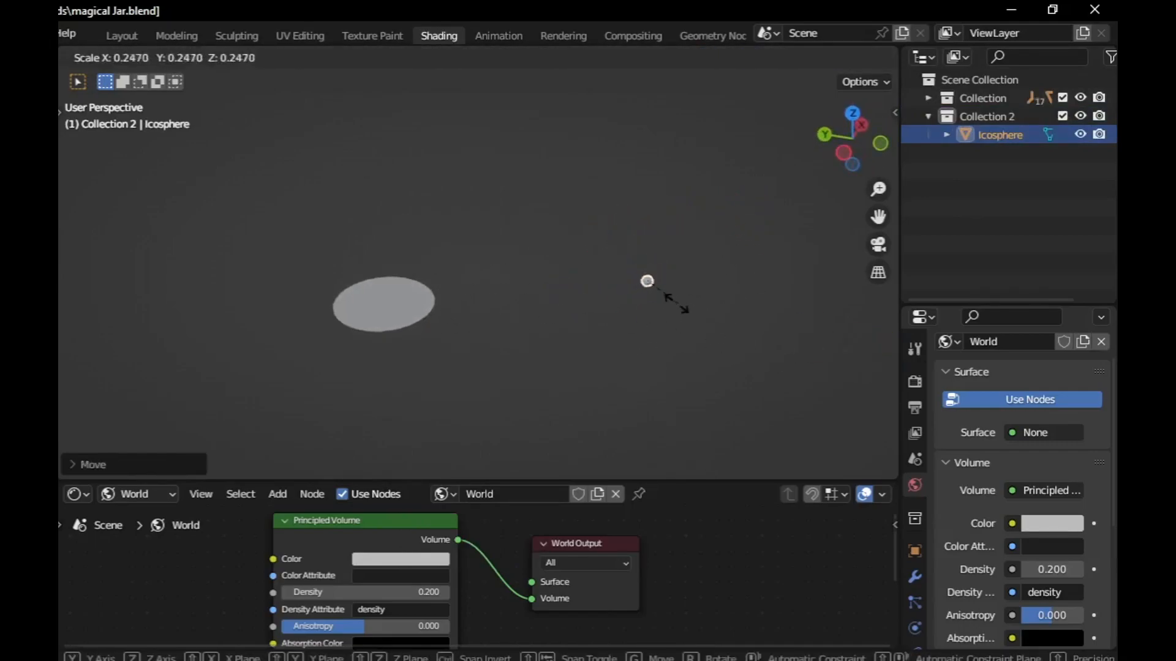
click(701, 308)
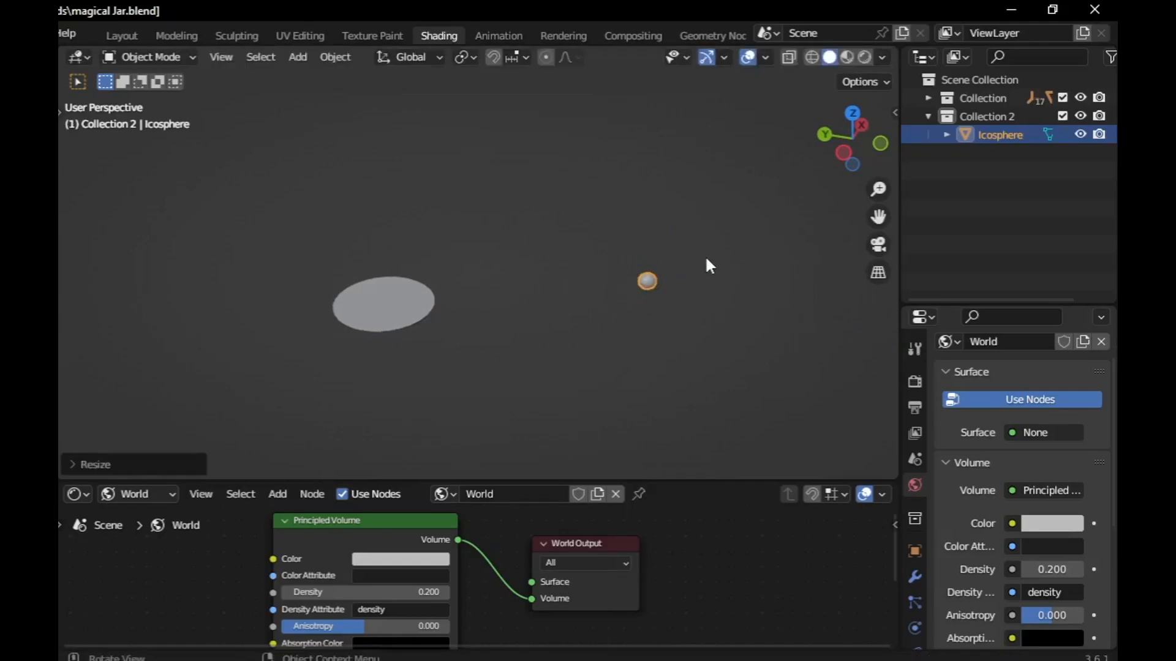
Paste a copy of the ico sphere, place it near the original, and delete one surplus object.
key(ctrl+v)
key(g)
click(732, 278)
click(685, 299)
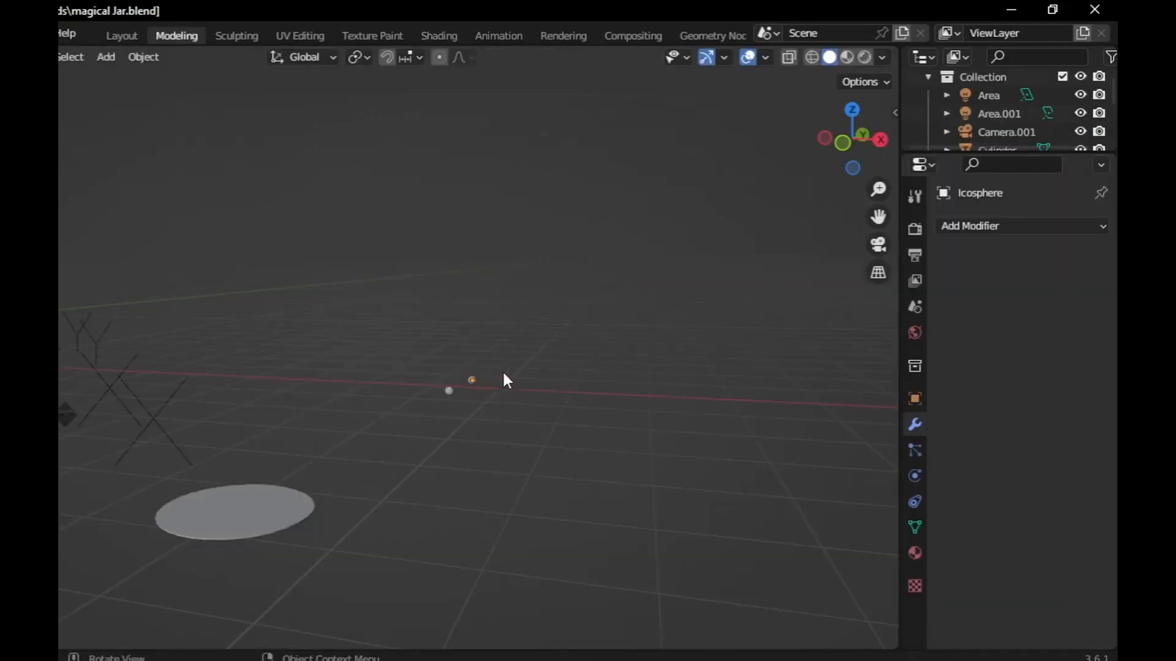
key(Delete)
Add a plane near the small spheres and scale it down into a narrow strip along X.
key(shift+a)
mouse_move(453, 289)
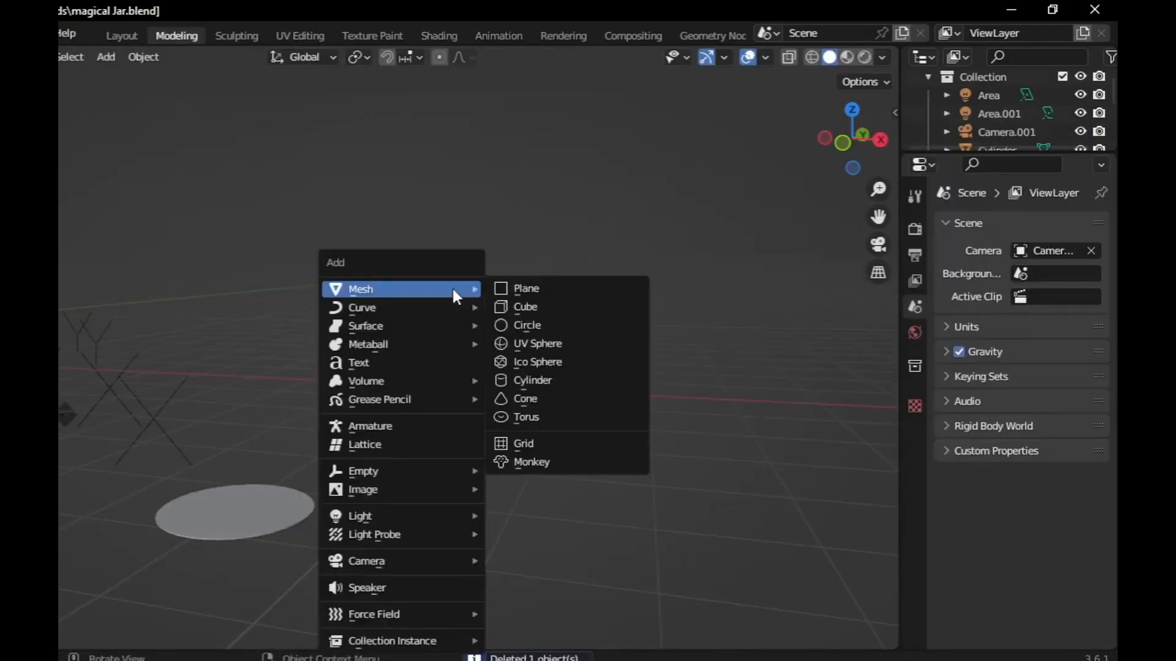
click(506, 287)
key(g)
key(Escape)
key(s)
key(x)
click(725, 350)
key(s)
click(562, 341)
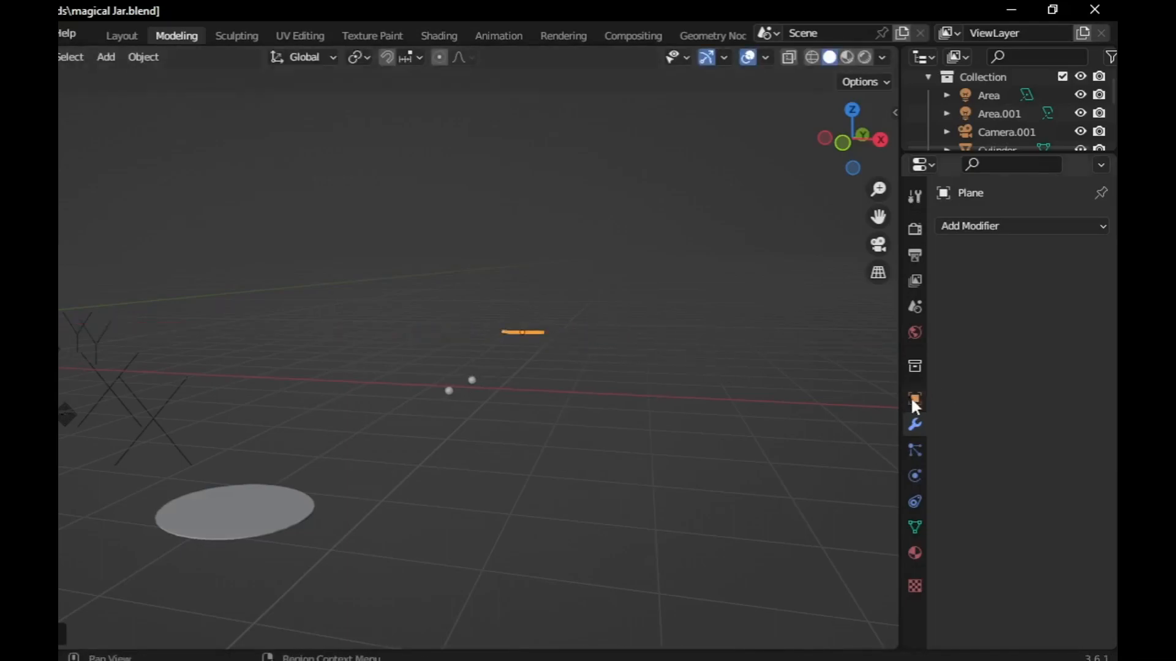
Stand the plane upright with an X rotation of 91° and scale it along Z.
click(915, 398)
key(s)
key(z)
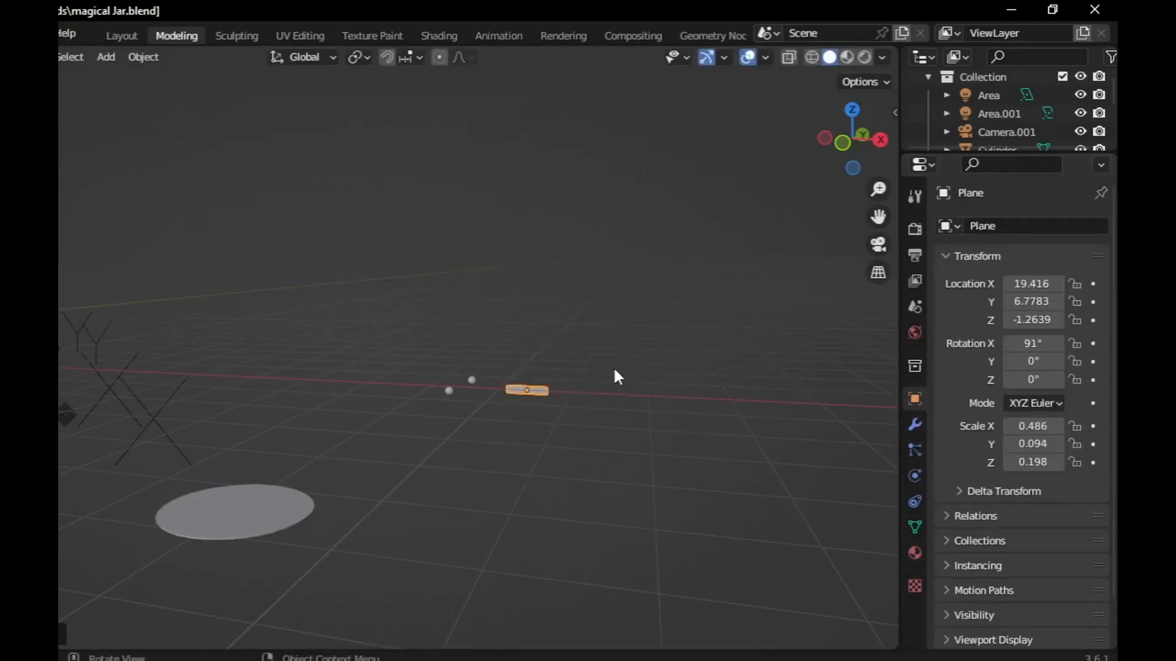
click(506, 326)
Add a cone beside the plane, scale it down to 0.106, and save the file.
key(shift+a)
click(574, 405)
key(s)
click(547, 421)
key(ctrl+s)
Give the cone a new material with a pink Emission surface.
click(510, 387)
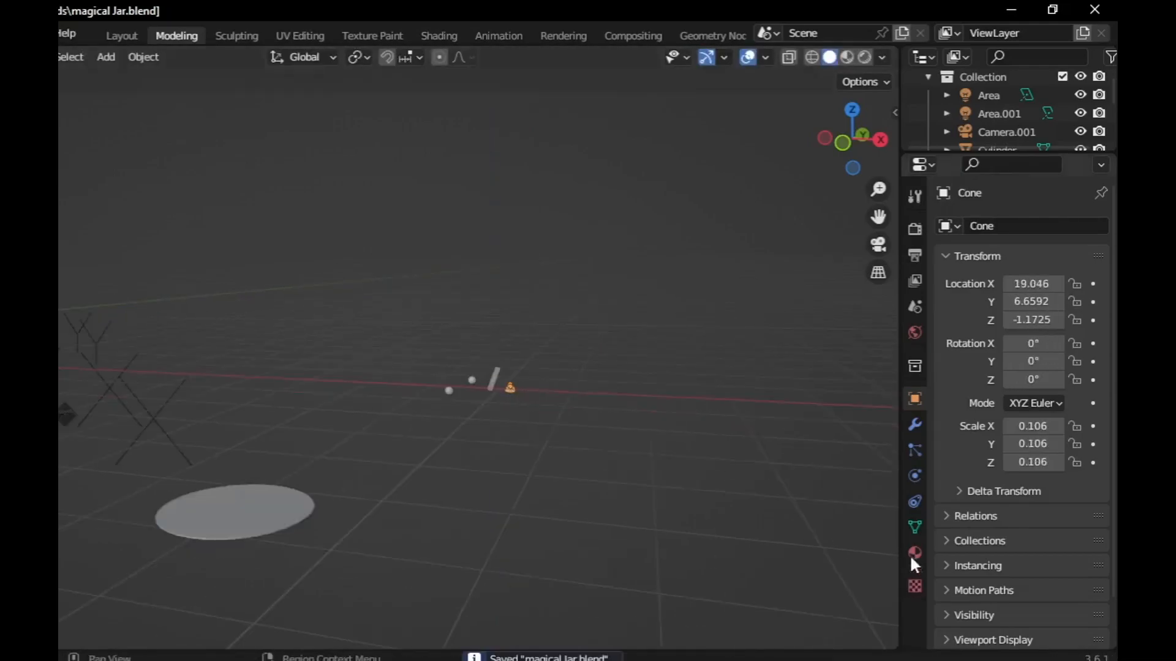
click(914, 553)
click(1018, 304)
click(1044, 421)
click(1052, 456)
click(1054, 458)
click(1019, 302)
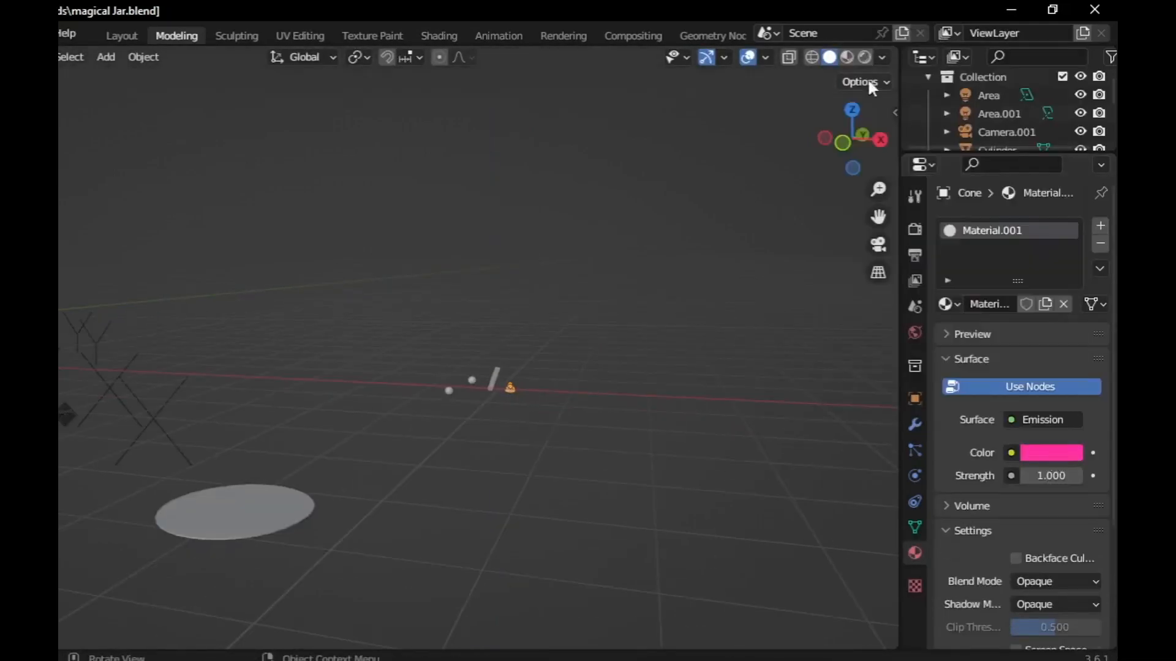
Enable Ambient Occlusion, Bloom, Screen Space Reflections and Motion Blur for rendering, and set the cone's emission strength to 61.4.
click(864, 57)
click(914, 230)
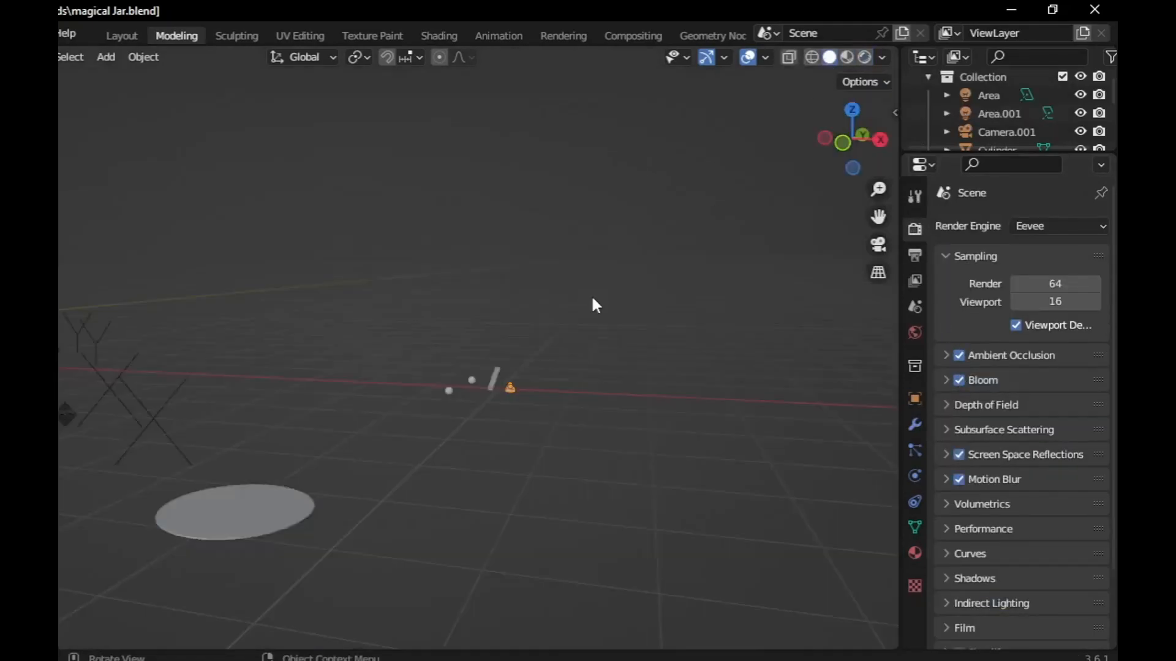
click(914, 554)
drag(1050, 476, 1096, 475)
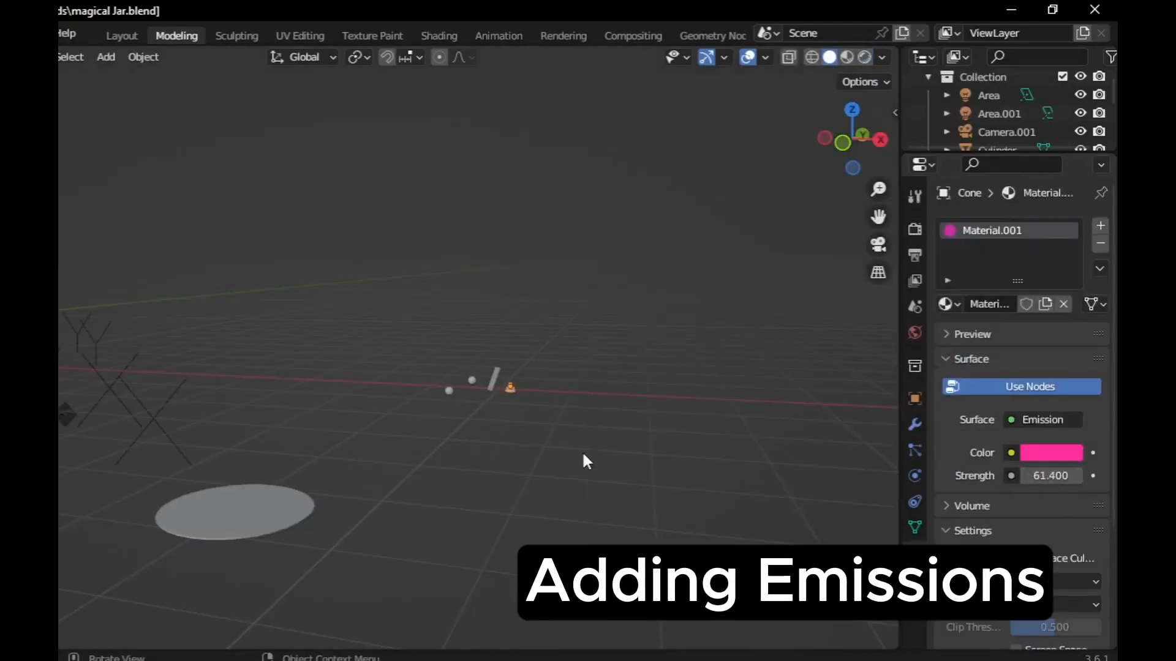
Give the plane a green emission material and the neighbouring ico sphere a blue one with strength 60.1.
click(495, 379)
click(847, 57)
click(1041, 303)
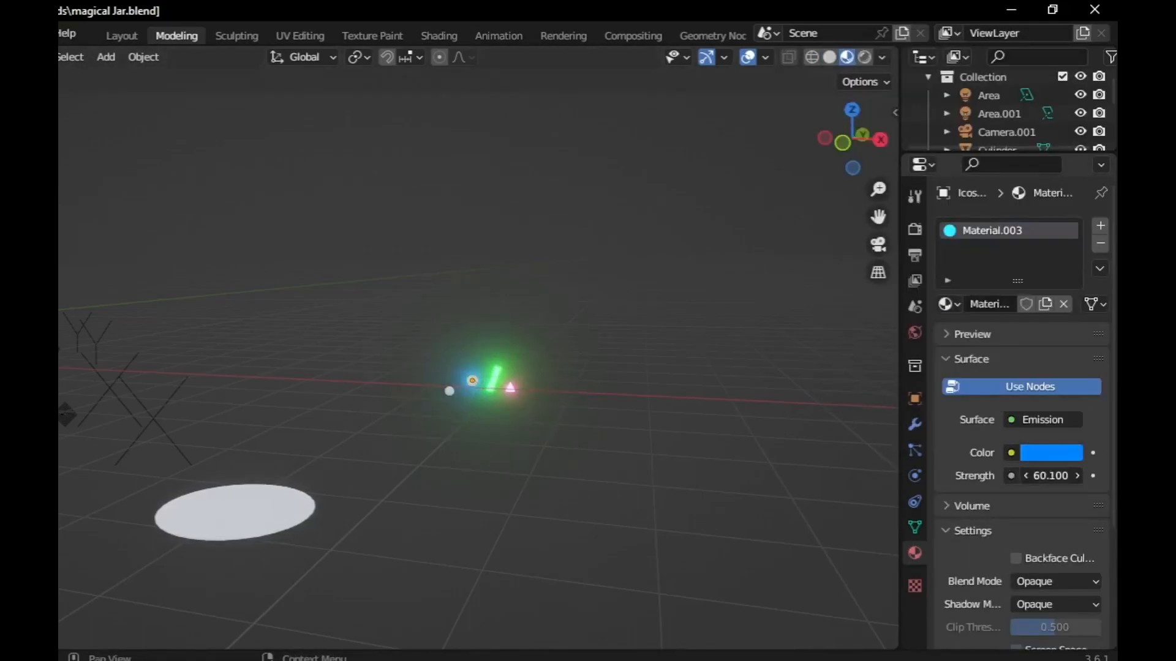
Give the remaining ico sphere an orange emission material with strength 43.2.
click(449, 391)
click(1041, 305)
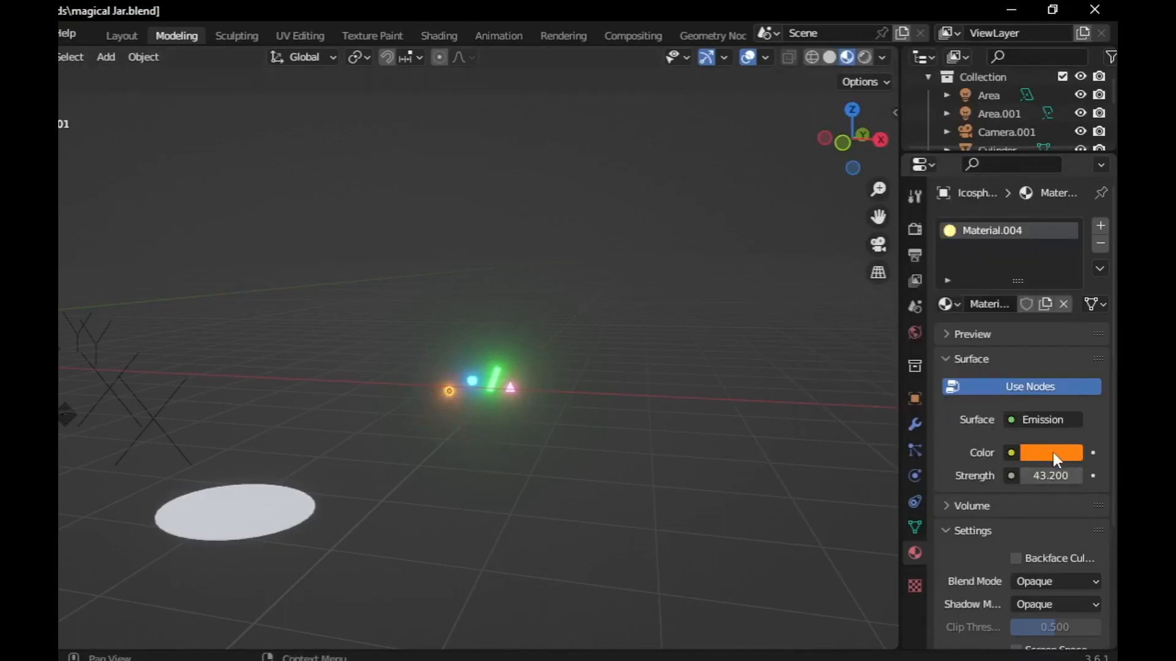
click(1051, 453)
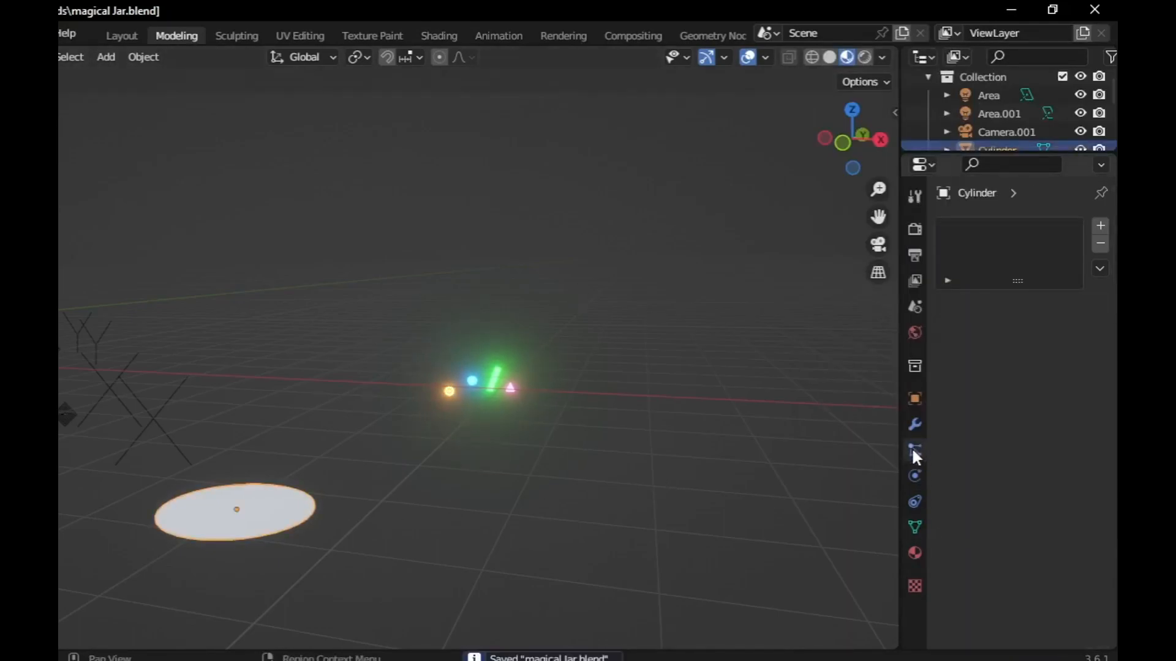
Add an emitter particle system to the disc and set its particles to render as a Collection.
click(1100, 226)
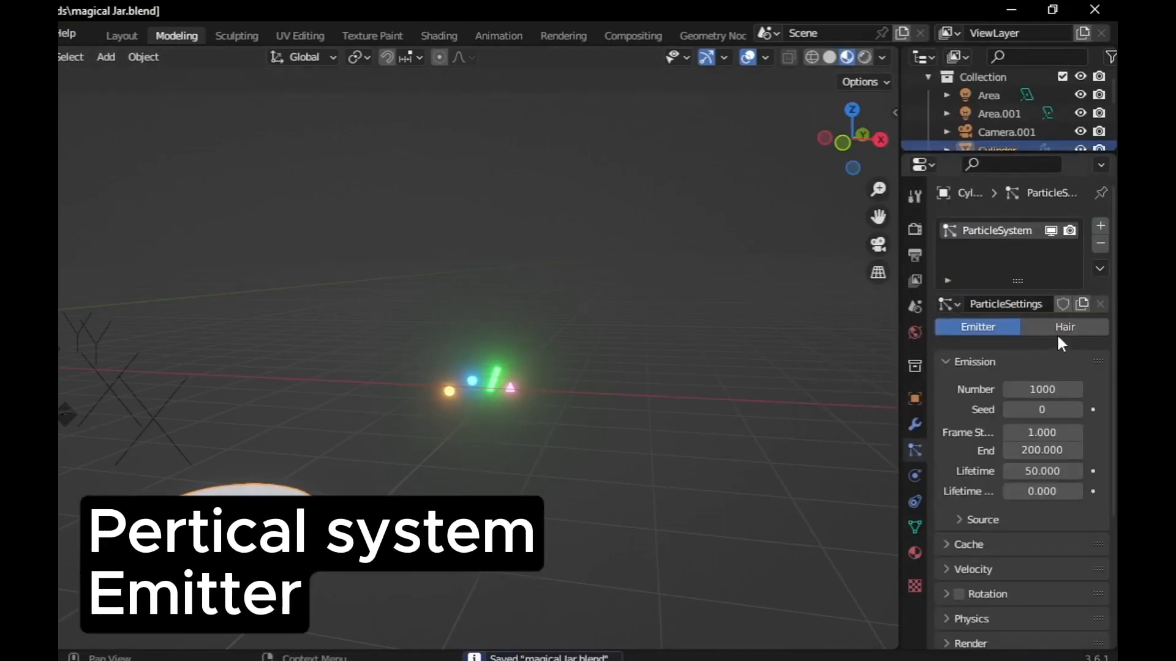
scroll(1041, 398, down, 5)
scroll(951, 475, up, 3)
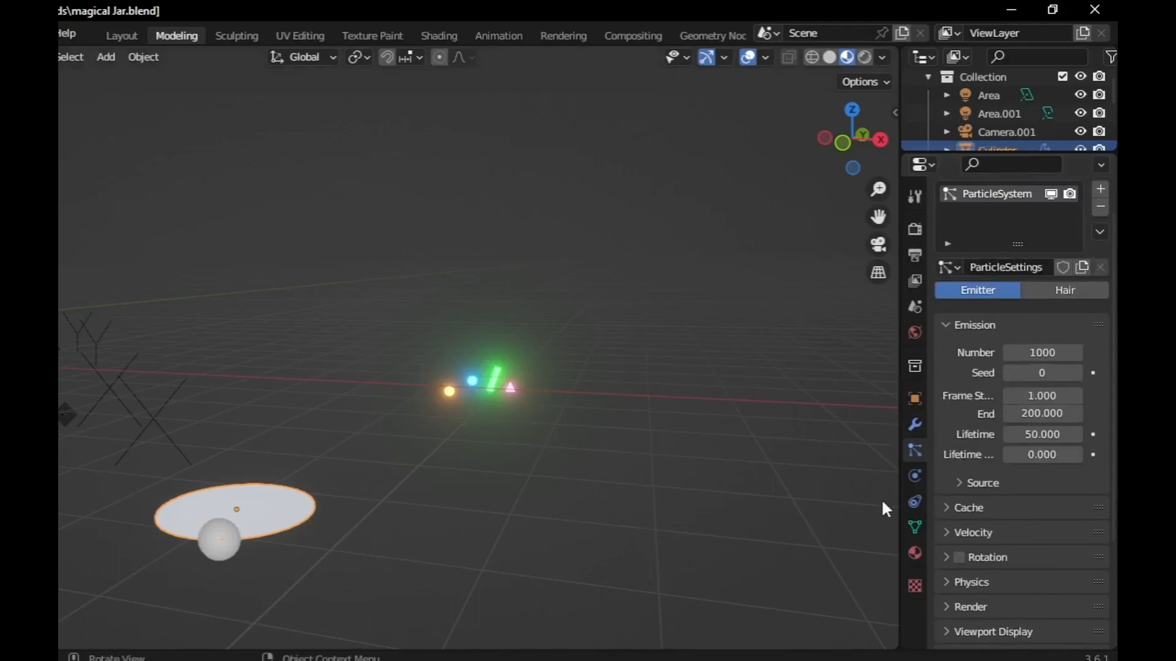
scroll(949, 537, down, 2)
click(1001, 537)
scroll(1001, 538, down, 1)
click(1046, 525)
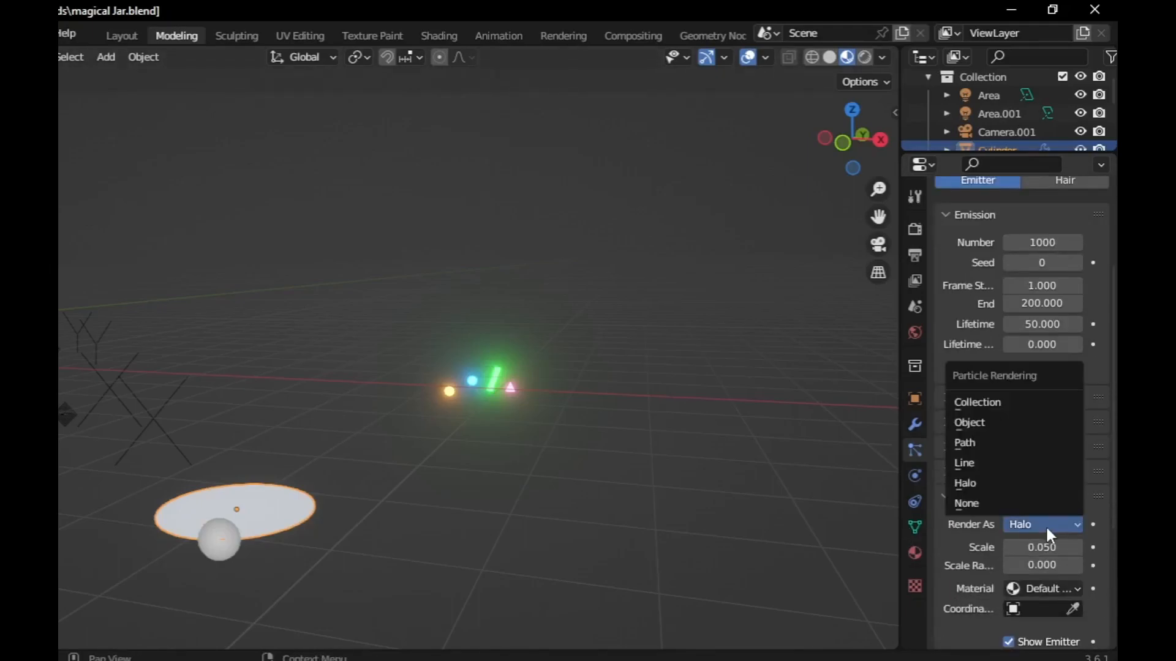
click(998, 403)
Choose the instance collection for the disc's particles and play the animation.
scroll(1055, 578, down, 3)
click(1056, 581)
click(976, 415)
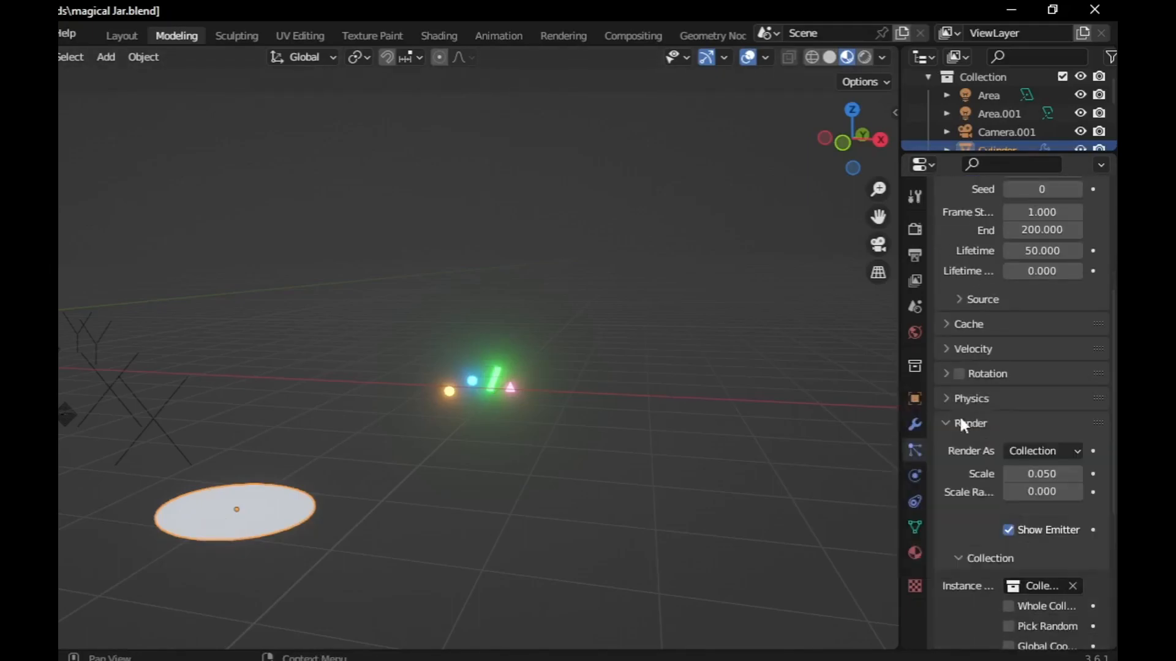
key(space)
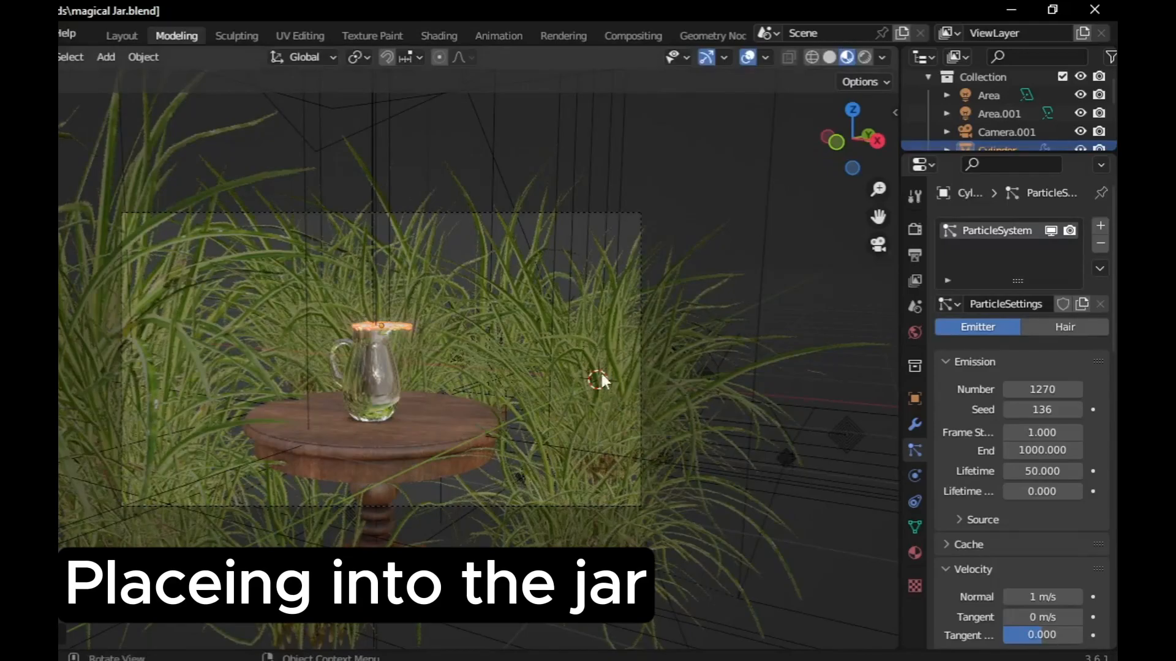
Scale the particle disc to fit inside the jar's mouth, checking the fit from above in solid shading.
click(830, 57)
click(878, 245)
middle_drag(607, 131, 697, 174)
drag(878, 217, 878, 79)
middle_drag(542, 264, 534, 293)
scroll(534, 293, down, 3)
key(s)
click(514, 545)
scroll(513, 539, up, 5)
middle_drag(513, 539, 561, 505)
drag(878, 217, 878, 270)
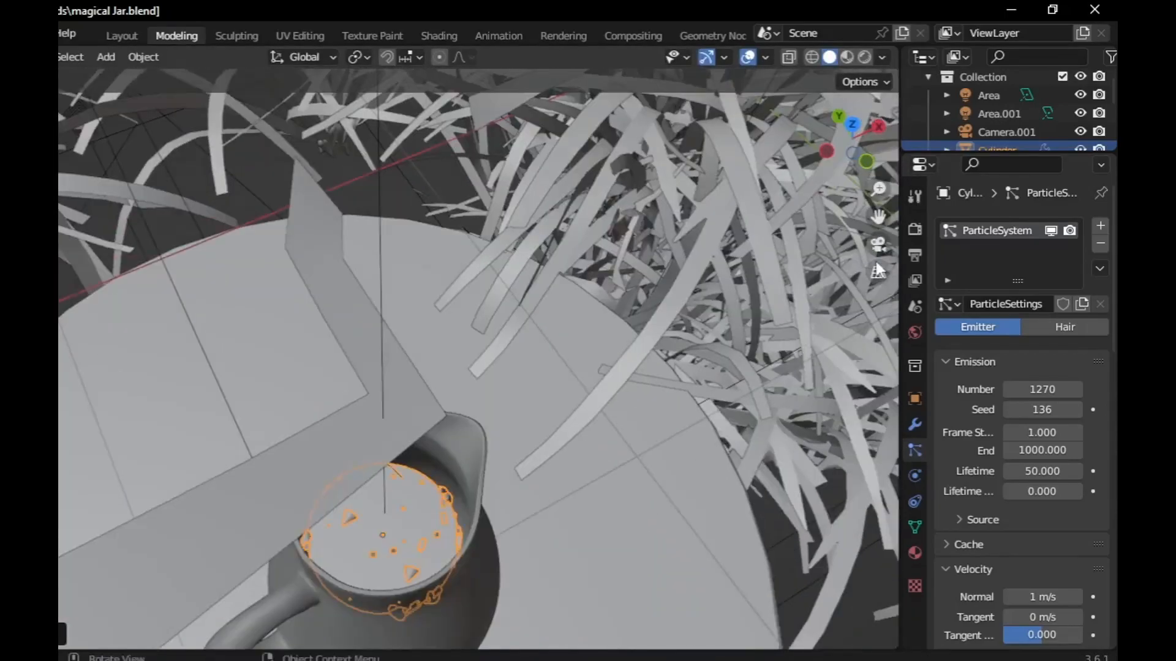
Move the disc down into the lower part of the jar and check it in rendered shading.
click(878, 245)
key(g)
click(609, 467)
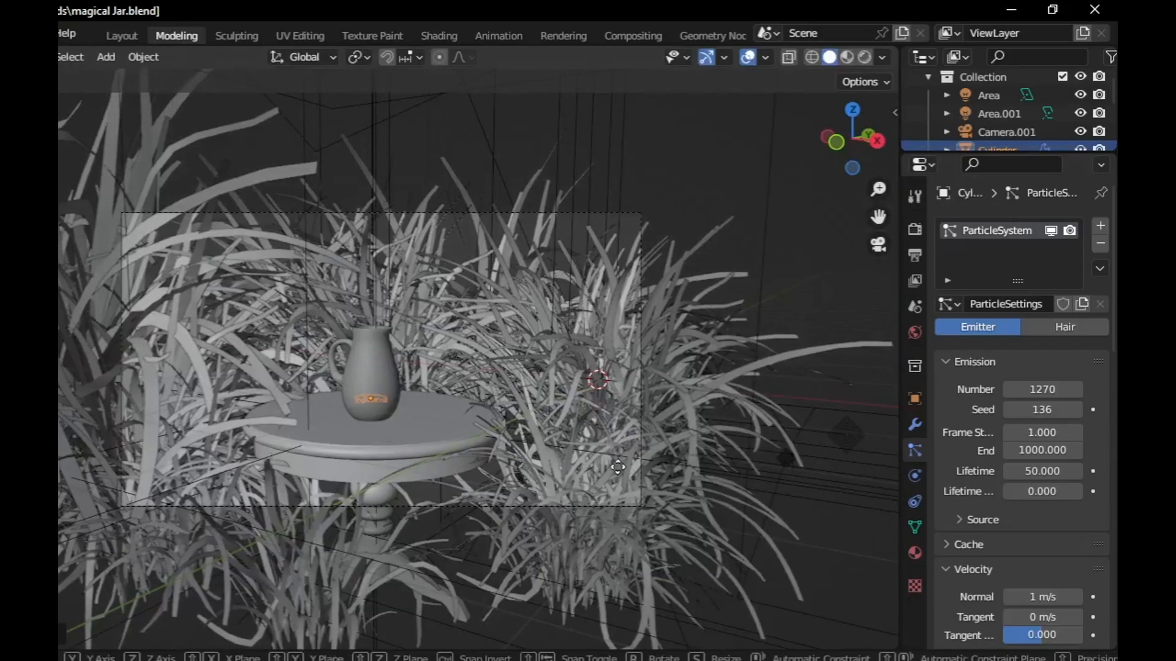
click(864, 57)
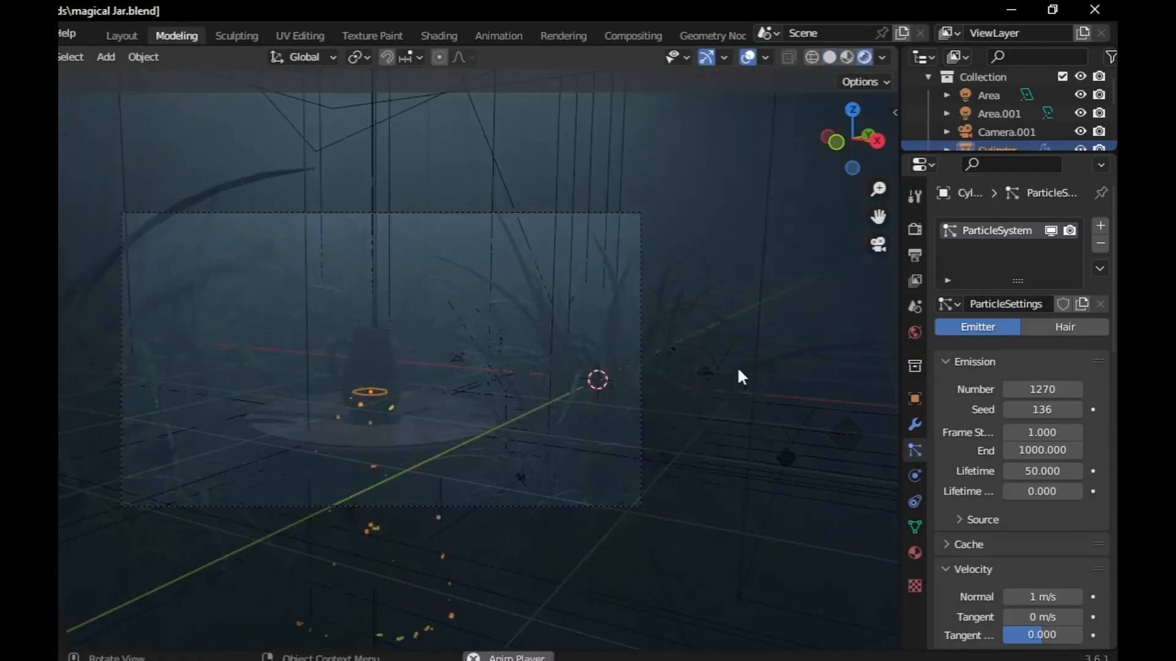
click(831, 58)
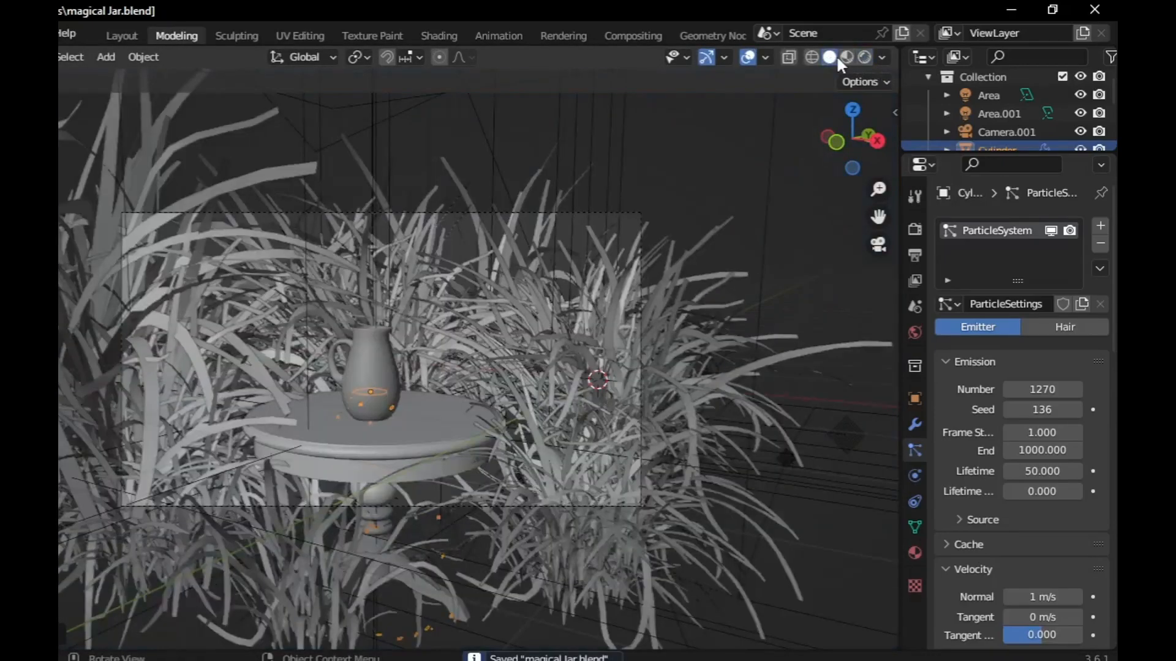
Switch to the Animation workspace and play the particles through the camera from an early frame.
click(493, 36)
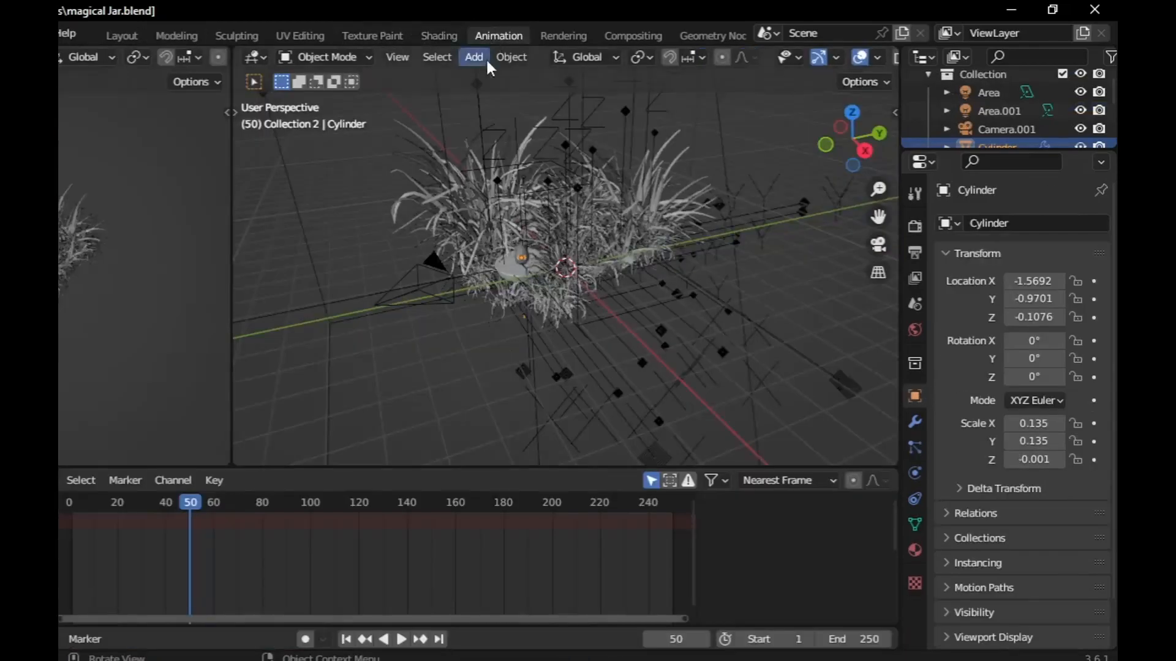
click(877, 245)
click(117, 505)
key(space)
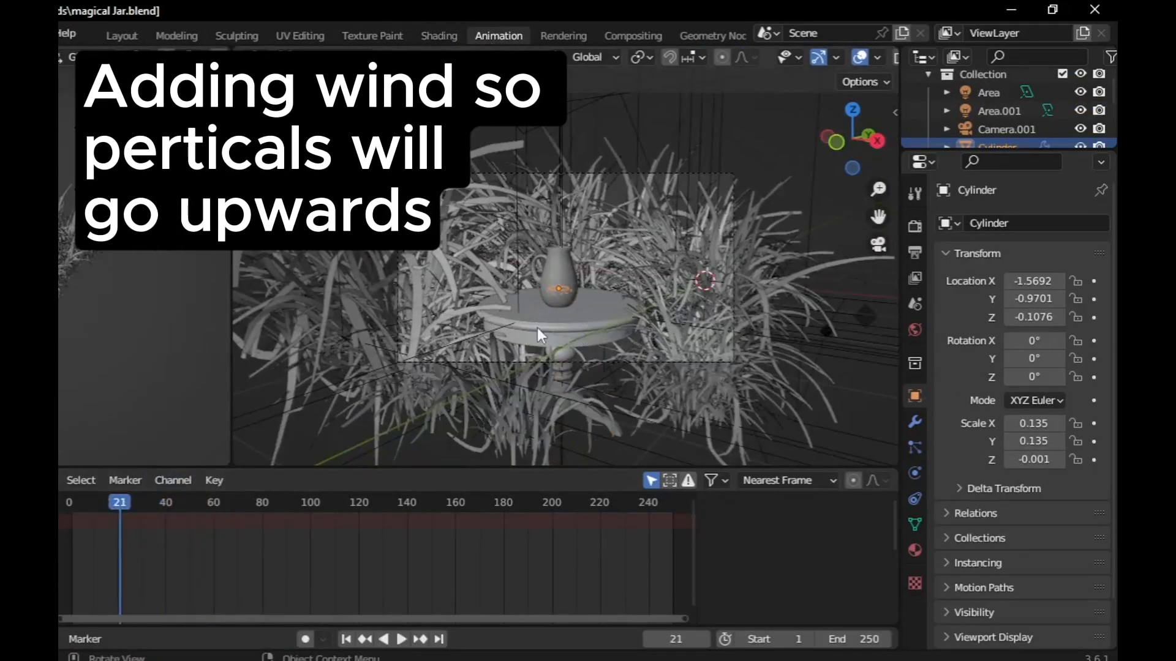
Add a Wind force field to the scene and move it from its initial spot.
key(shift+a)
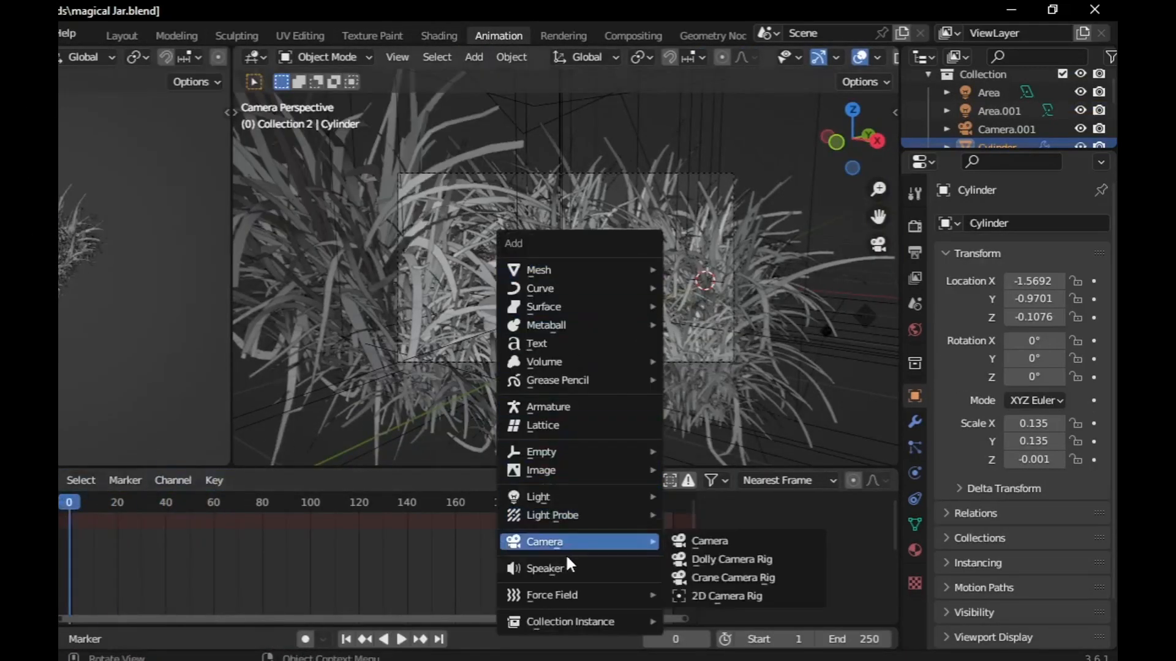
mouse_move(642, 593)
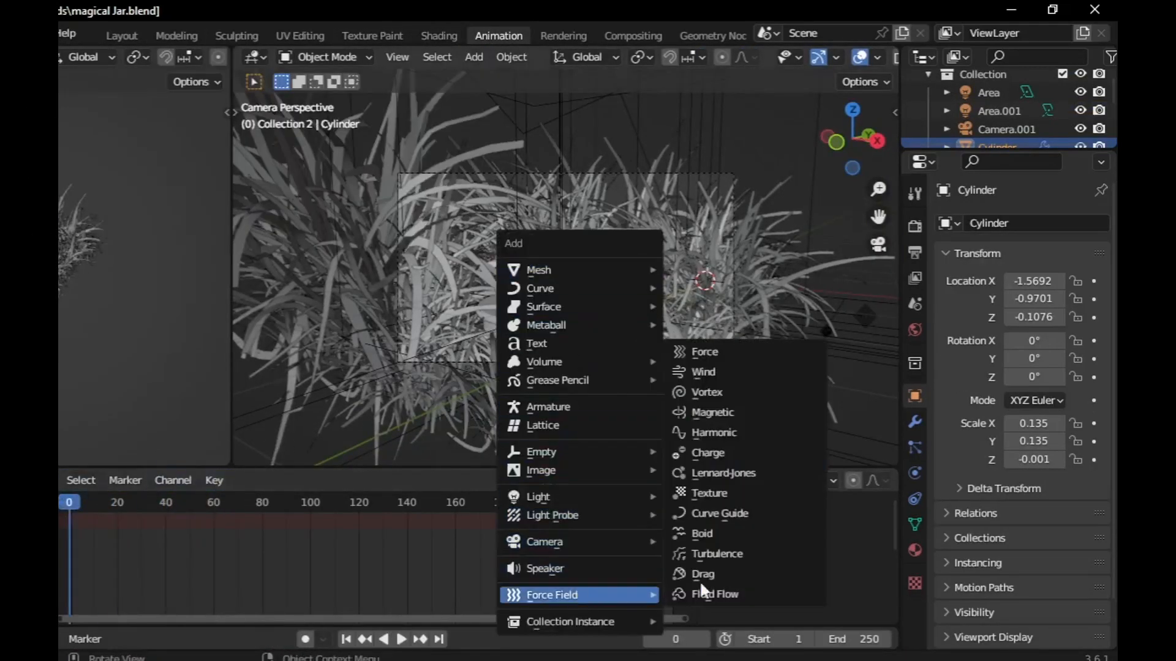
click(743, 373)
key(g)
click(797, 245)
Move the wind field over to the jar and scale it down to about 0.528.
click(878, 246)
click(878, 246)
middle_drag(686, 288, 590, 361)
key(g)
click(595, 196)
key(g)
click(534, 295)
key(g)
click(541, 340)
key(s)
click(497, 362)
Fine-position the wind field so it is centred on the jar's mouth when seen from above.
scroll(497, 362, up, 4)
key(g)
click(640, 324)
key(g)
click(567, 373)
drag(878, 216, 919, 98)
middle_drag(582, 263, 592, 332)
key(g)
click(603, 334)
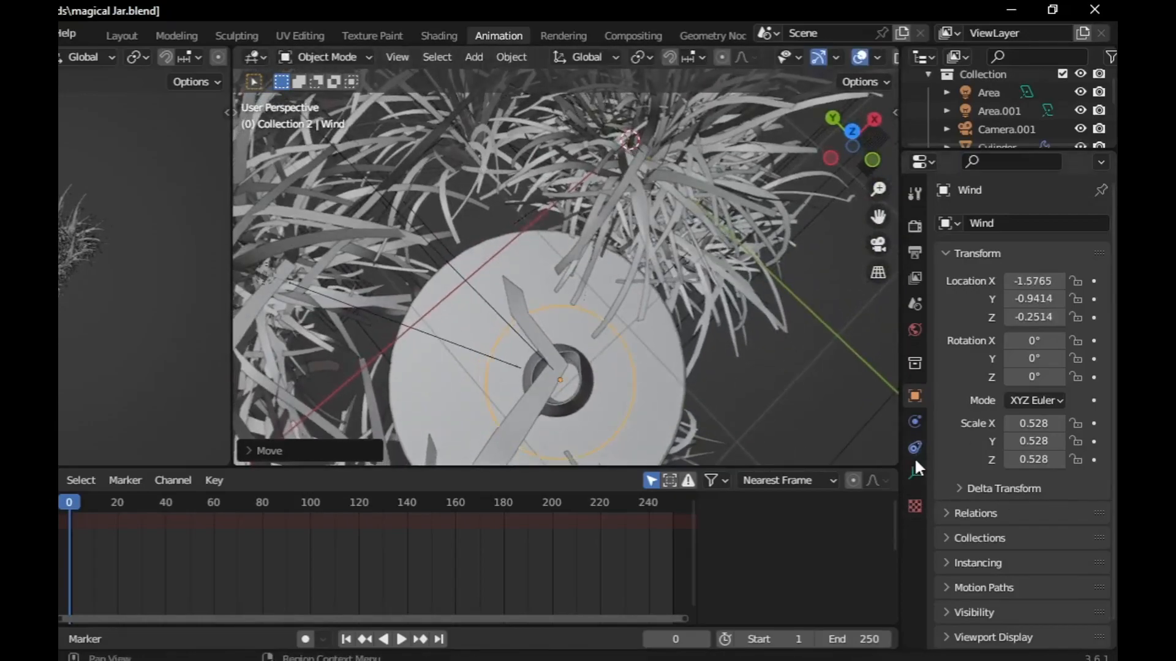
Lower the wind field below the tabletop during playback and set its Strength to 14.4 and Flow to 0.
click(914, 423)
click(878, 245)
key(space)
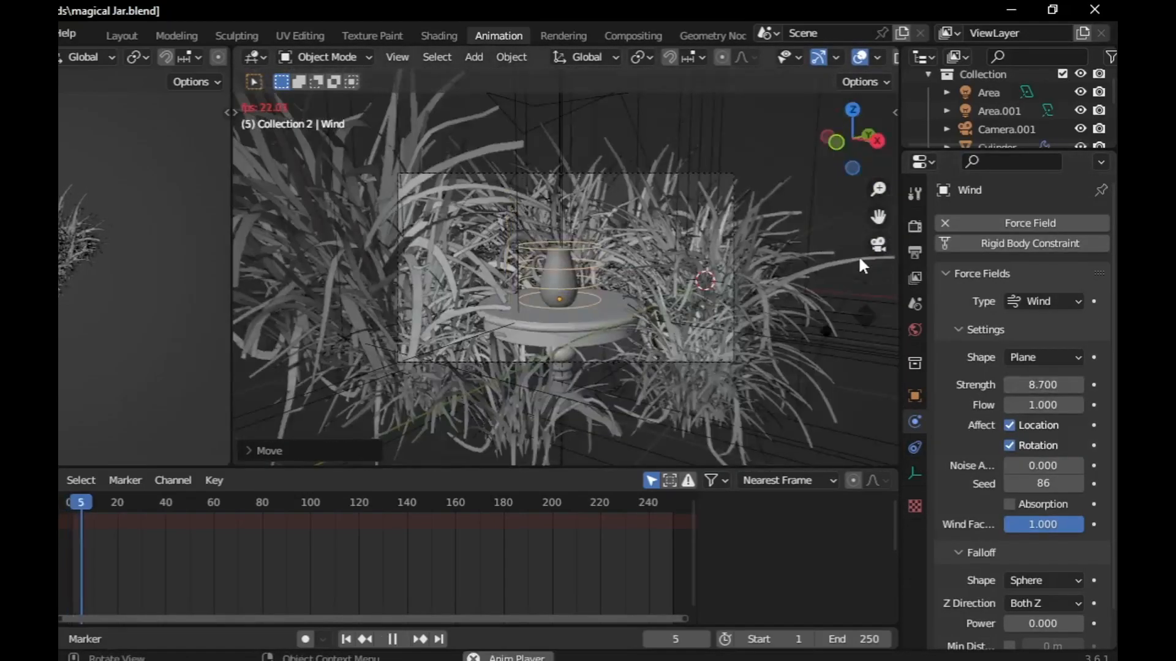
key(g)
click(623, 421)
key(space)
key(space)
drag(1041, 378, 1076, 379)
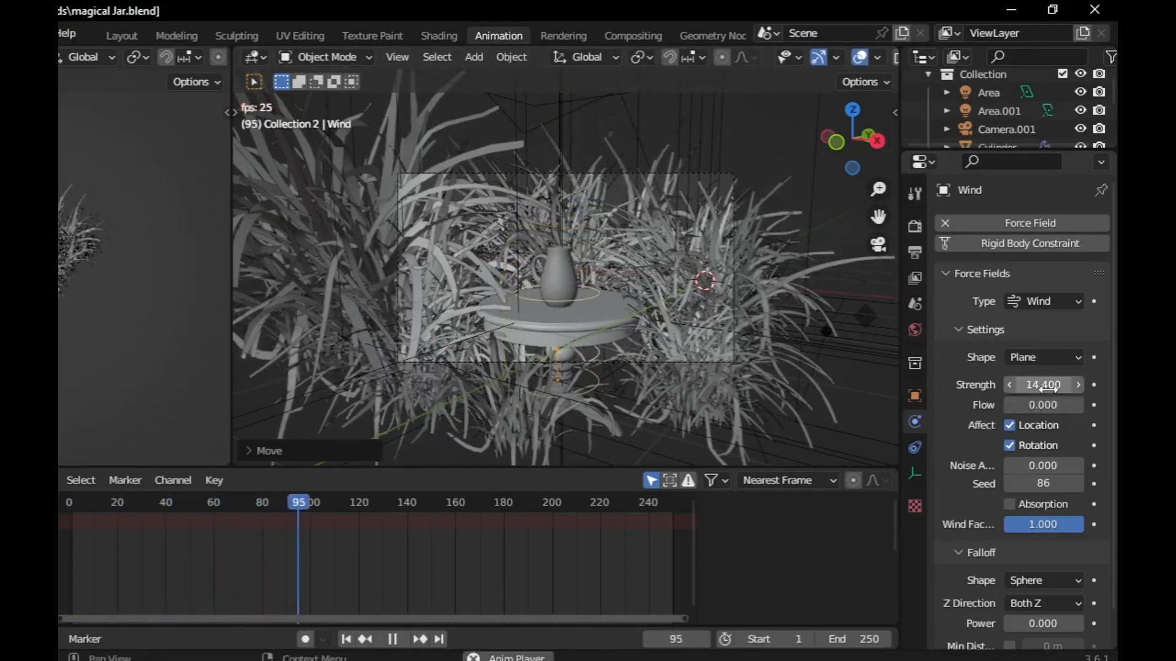
Adjust the wind field's height relative to the jar, replaying the animation to check how the particles rise.
key(g)
click(635, 260)
key(space)
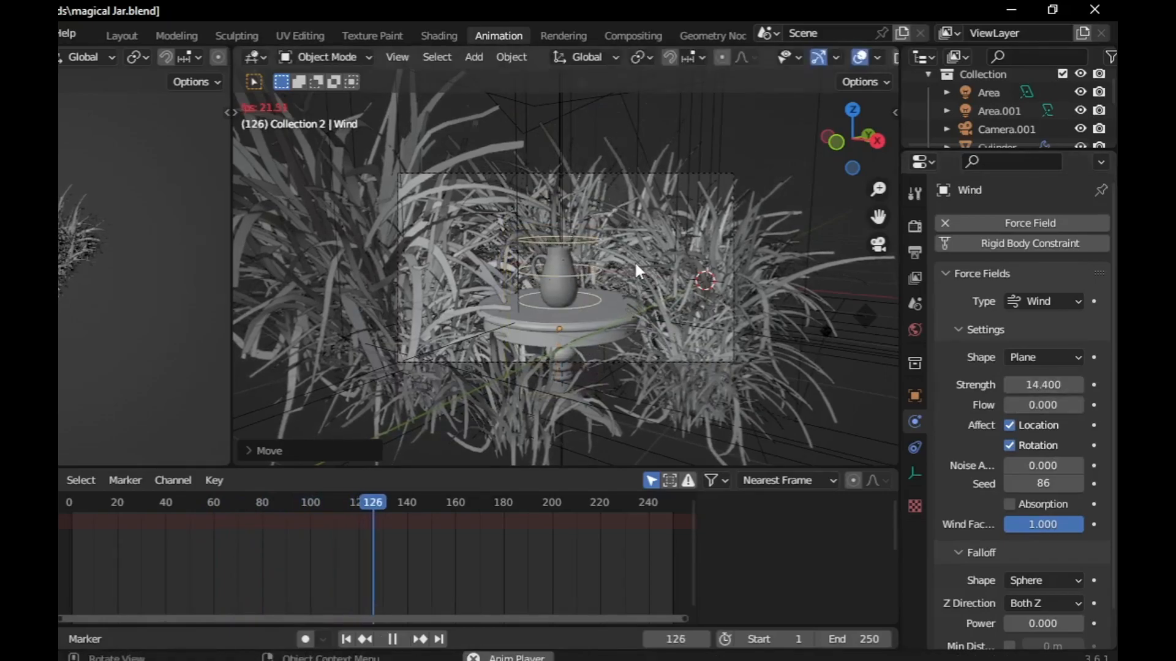
key(g)
click(640, 366)
key(space)
key(space)
key(g)
click(641, 267)
key(space)
key(space)
drag(505, 502, 132, 475)
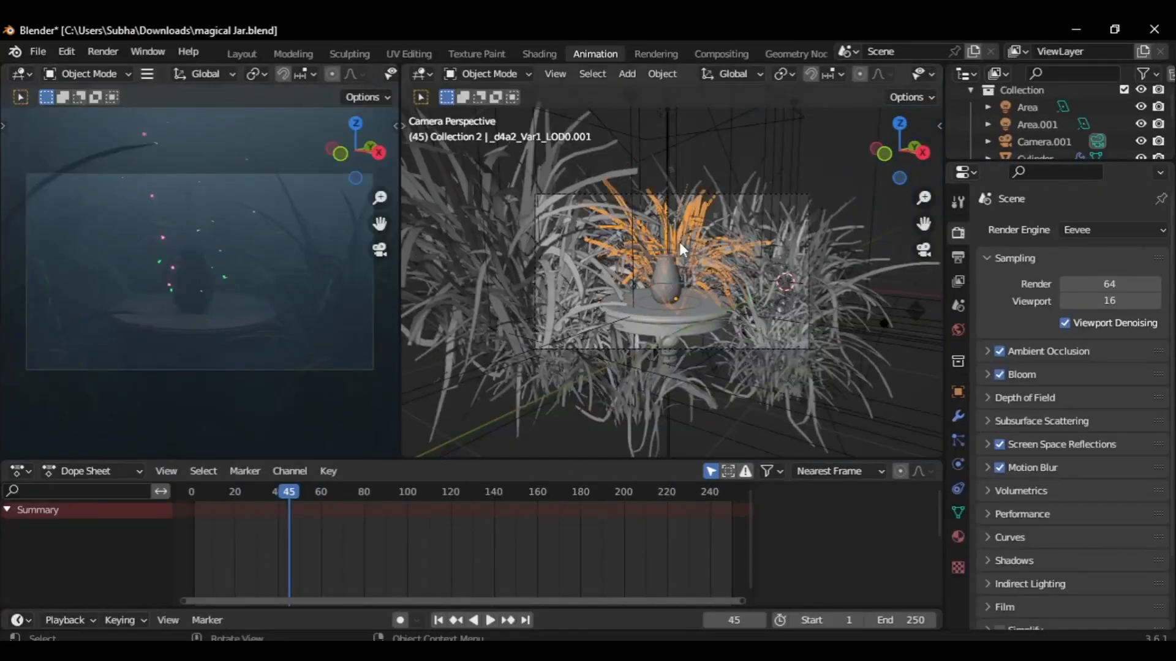
Toggle the Rotation option in the disc's particle settings and return to the first frame.
click(684, 248)
click(958, 440)
drag(199, 491, 192, 492)
click(1002, 504)
click(1002, 505)
Move and enlarge the small glowing source objects beside the scene, stop playback and save the file.
click(923, 250)
middle_drag(845, 245, 733, 342)
drag(701, 321, 790, 404)
scroll(735, 343, down, 2)
key(g)
click(874, 286)
key(s)
click(888, 306)
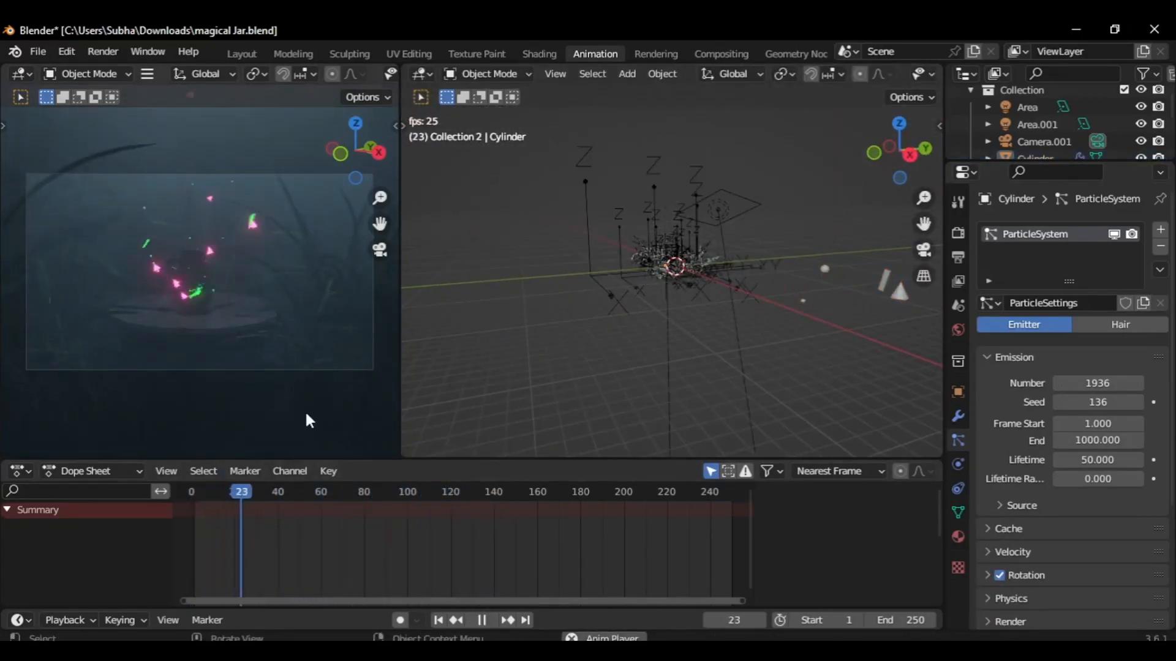
key(space)
key(ctrl+s)
click(717, 214)
key(g)
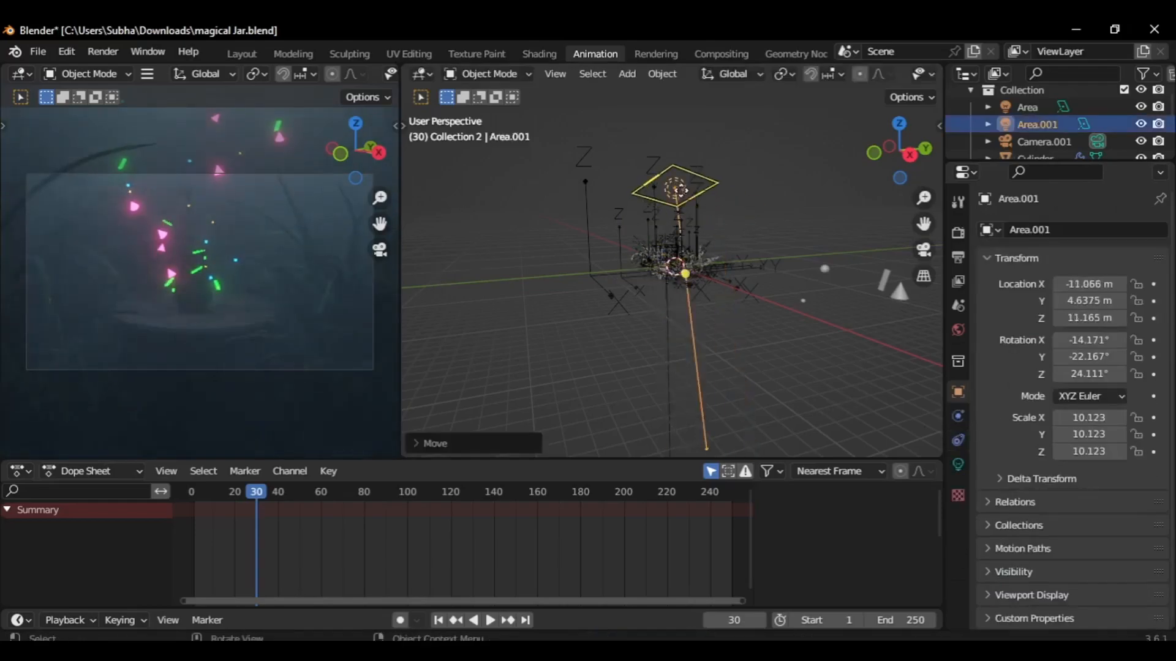
right_click(676, 190)
Reposition and scale the area light named Area above the plants and open its light colour.
click(692, 250)
click(691, 250)
key(g)
click(693, 240)
key(s)
click(773, 241)
click(958, 465)
click(1098, 329)
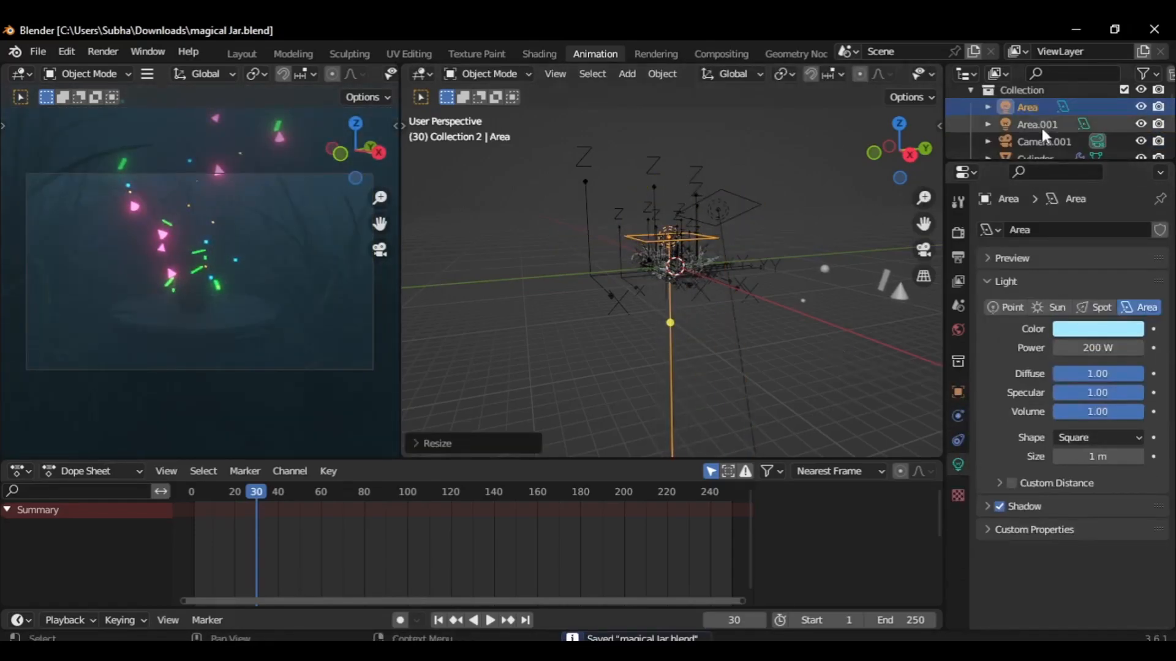
Enable Depth of Field on the camera with Glass_jar as the focus object and set the F-Stop to 0.1.
click(1045, 142)
click(1000, 449)
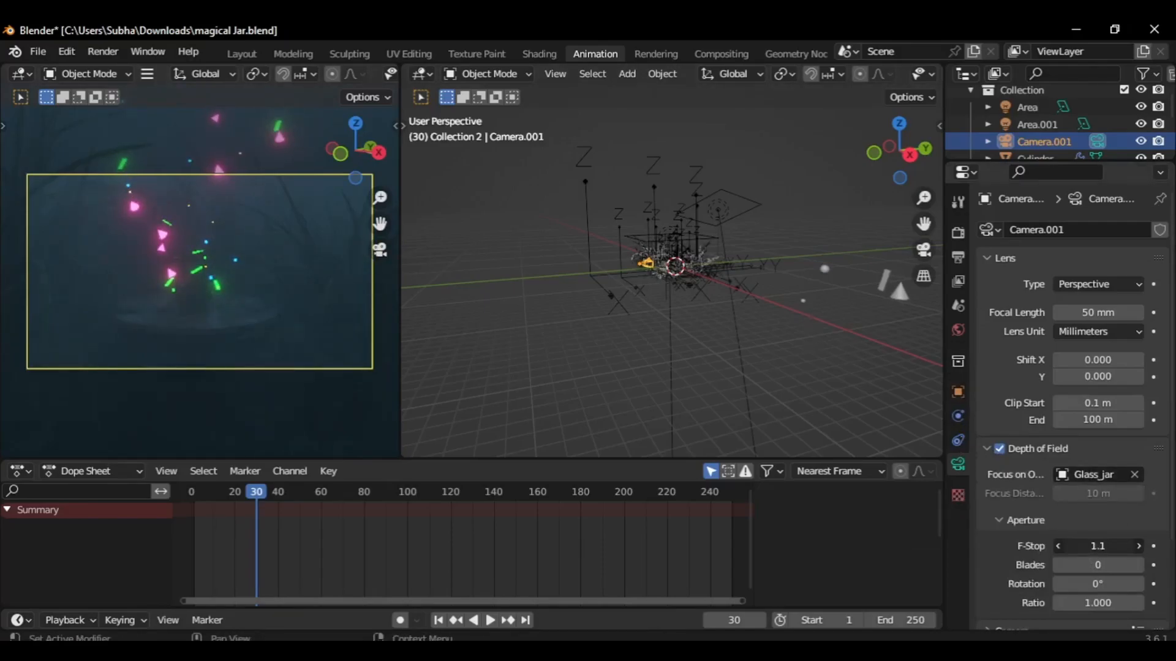
drag(1095, 544, 1082, 544)
scroll(1092, 537, down, 2)
Check the animation playback, return to the first frame and save the file.
key(space)
key(space)
click(365, 491)
key(shift+Left)
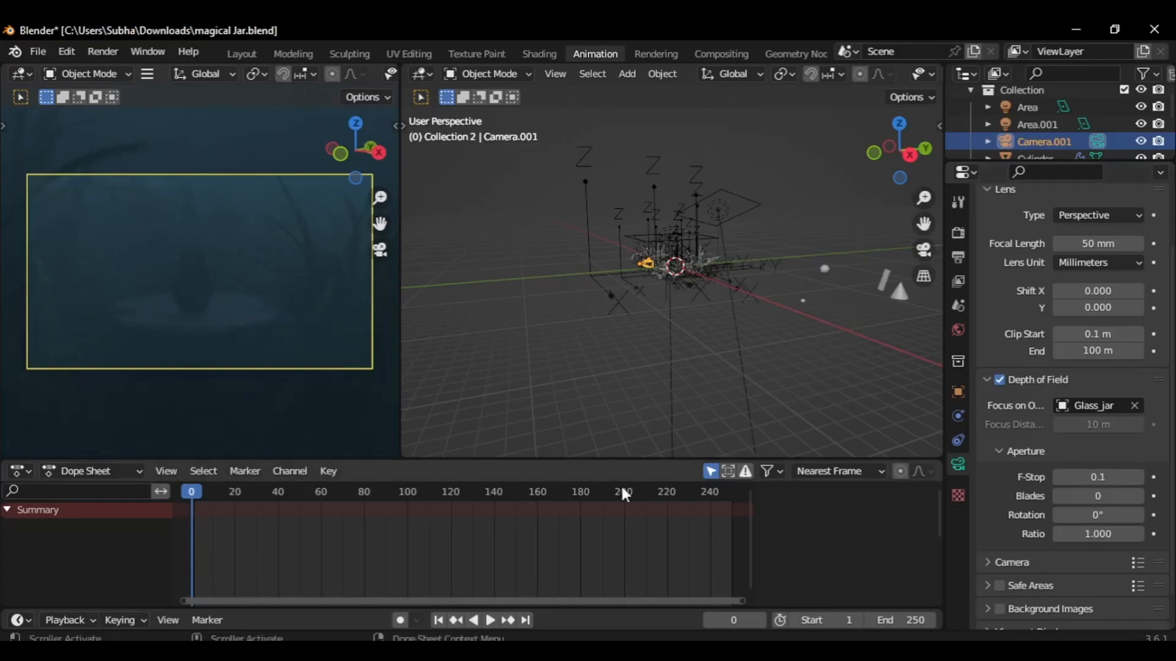
key(ctrl+s)
Widen the rendered camera viewport and preview the animation in it.
drag(401, 368, 635, 366)
key(space)
click(256, 493)
key(Escape)
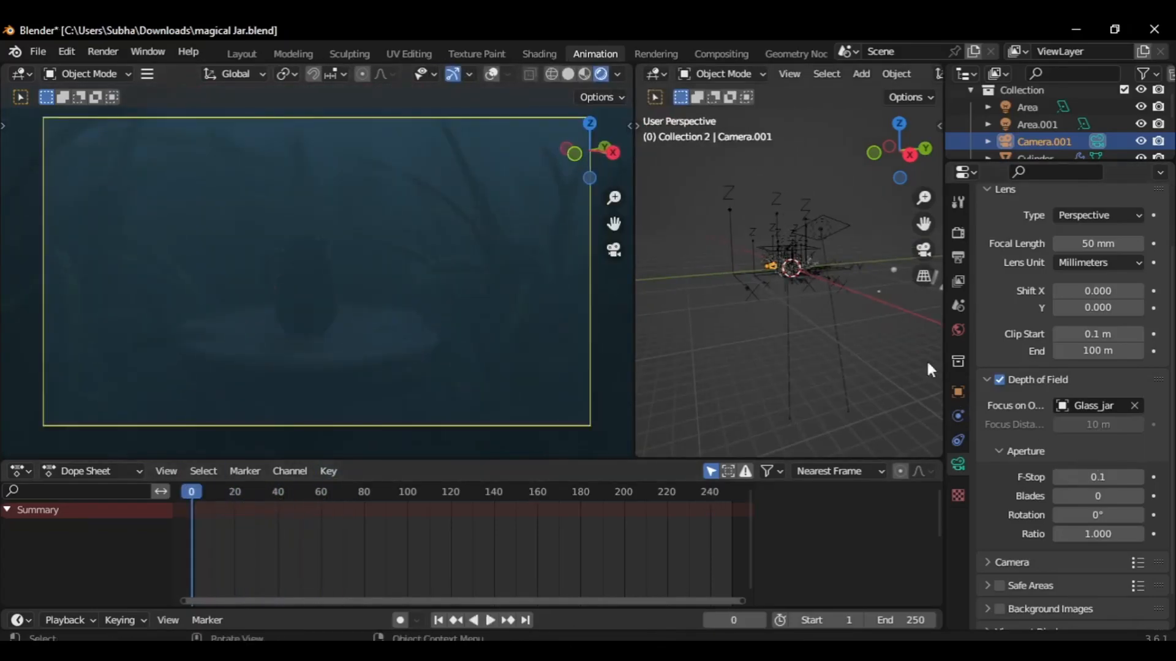
Try Cycles as the render engine, then return to Eevee and view frame 19.
click(959, 232)
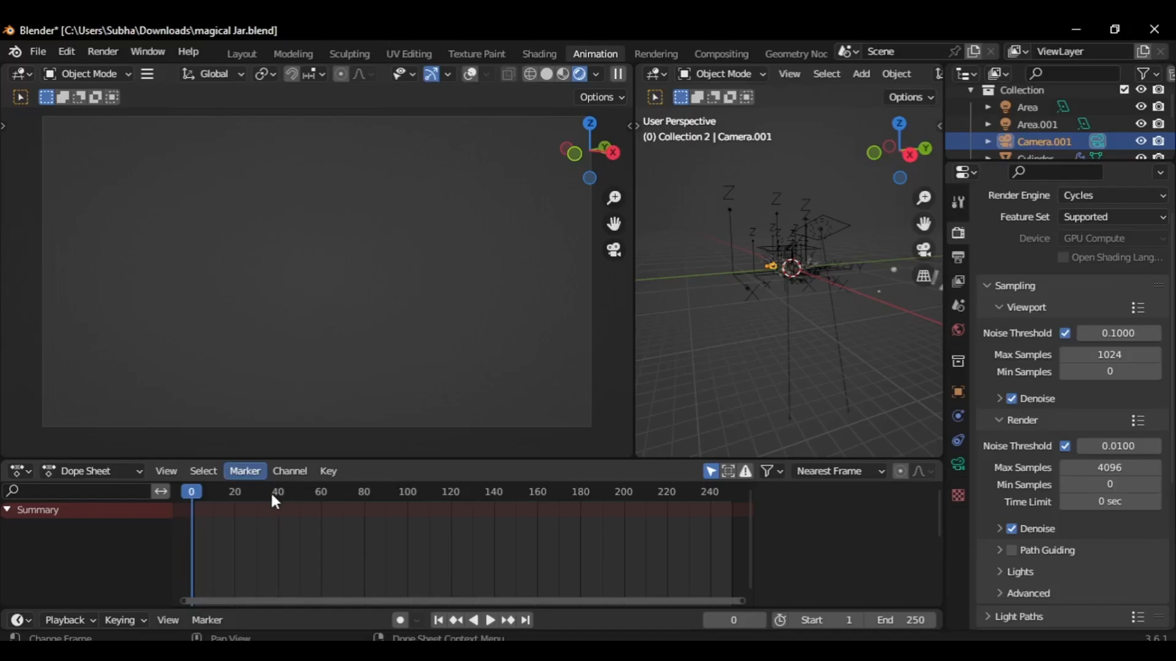
click(231, 491)
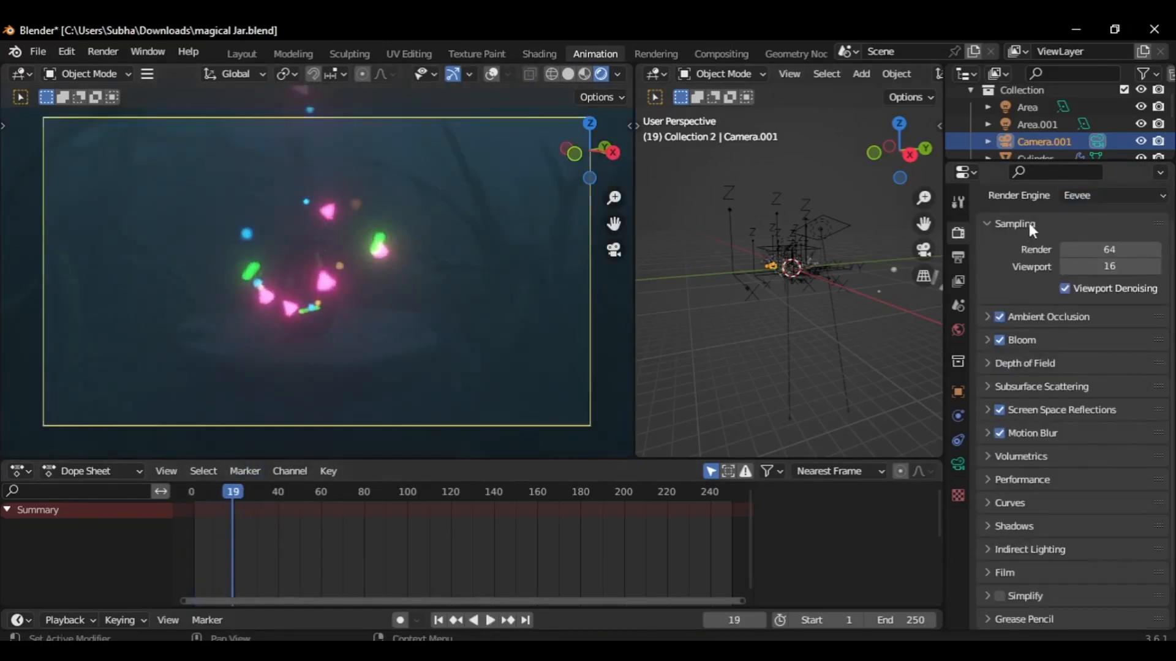
click(845, 248)
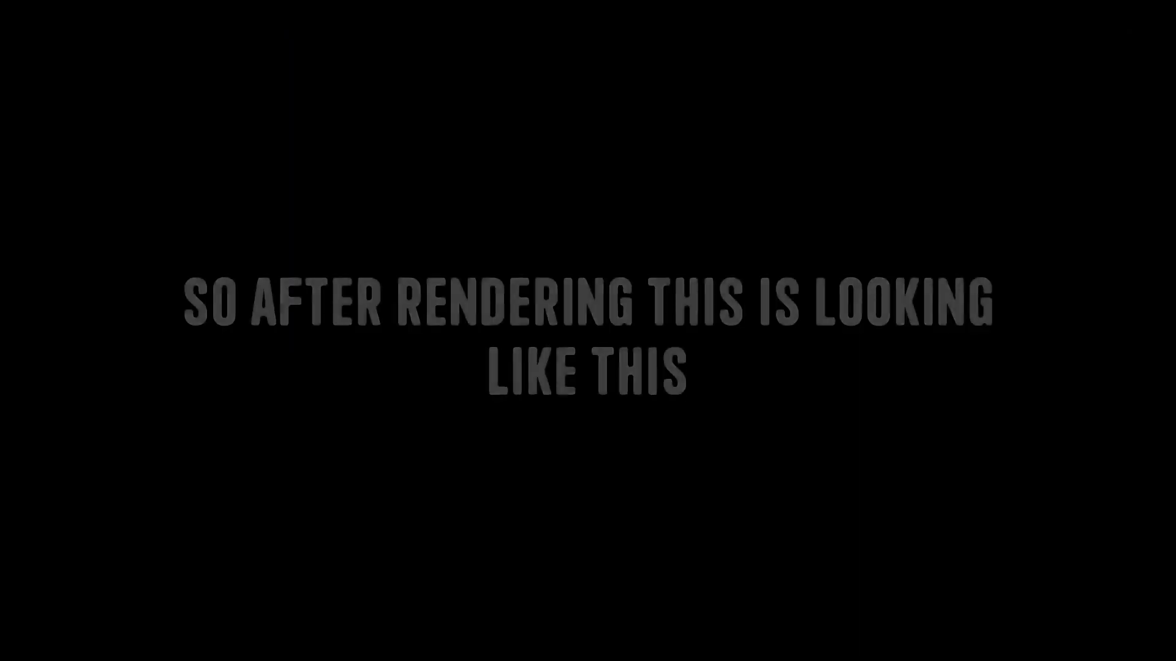